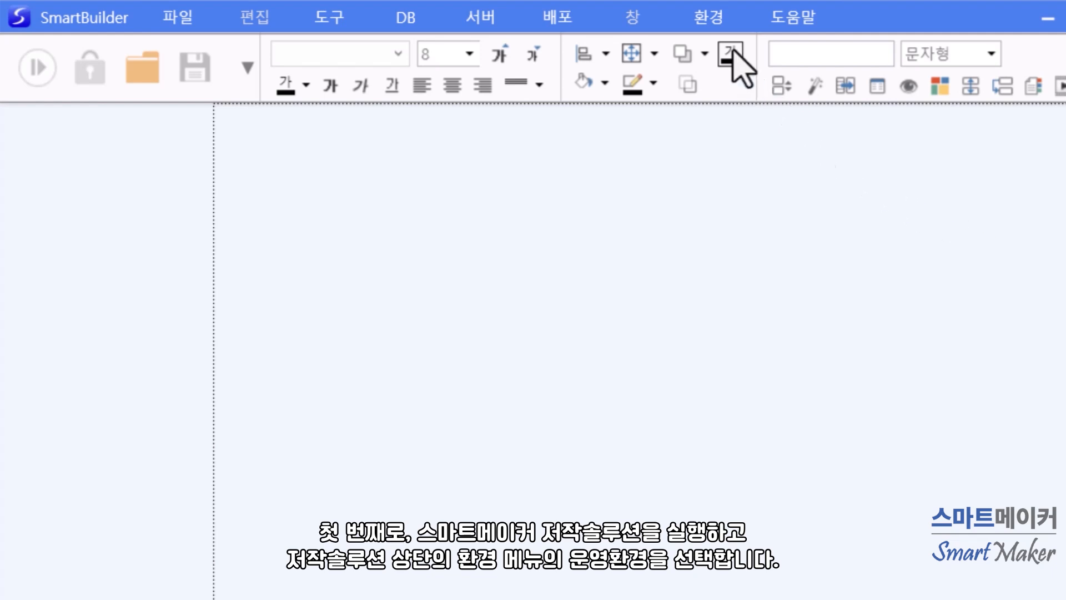
Create a desktop folder named 오늘은 뭐 먹지 and set it as the default execution path (기본 실행 경로) in the 운영환경 settings
{"action": "left_click", "coordinate": [720, 26]}
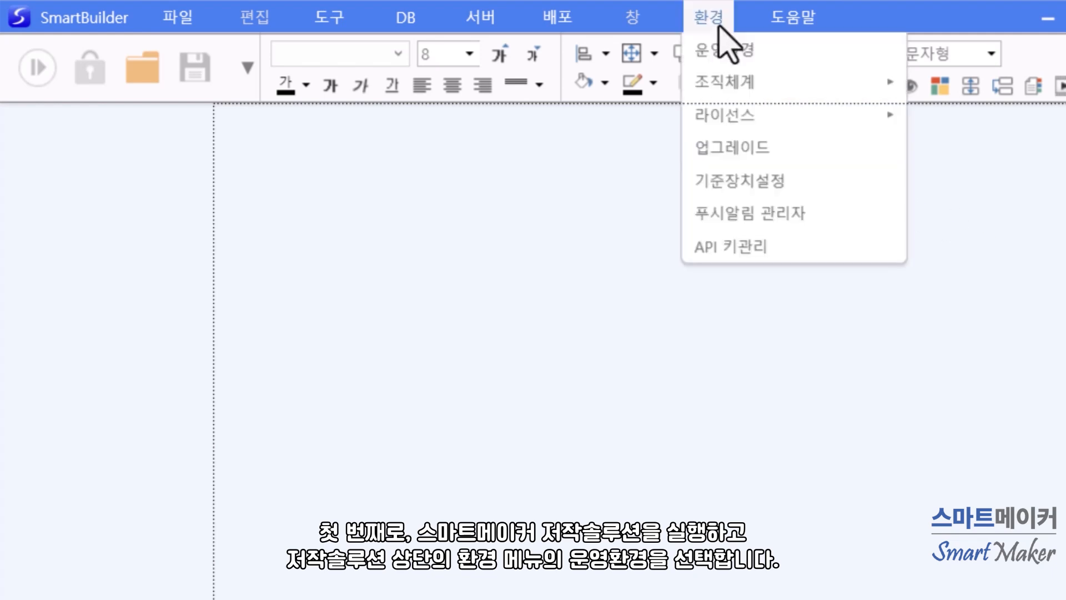
{"action": "left_click", "coordinate": [799, 65]}
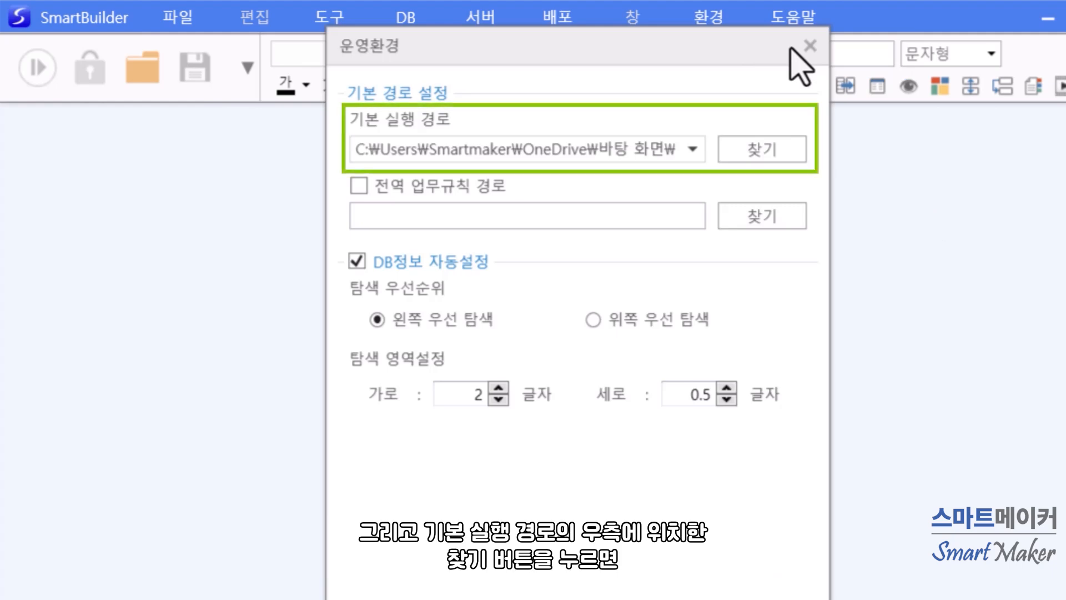
{"action": "left_click", "coordinate": [793, 156]}
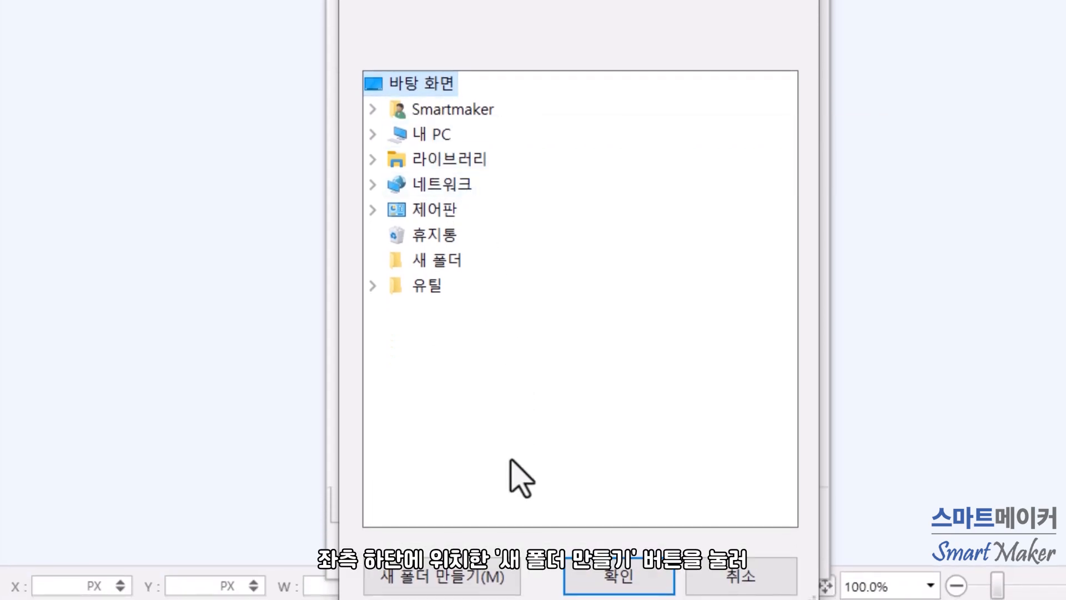
{"action": "left_click", "coordinate": [489, 574]}
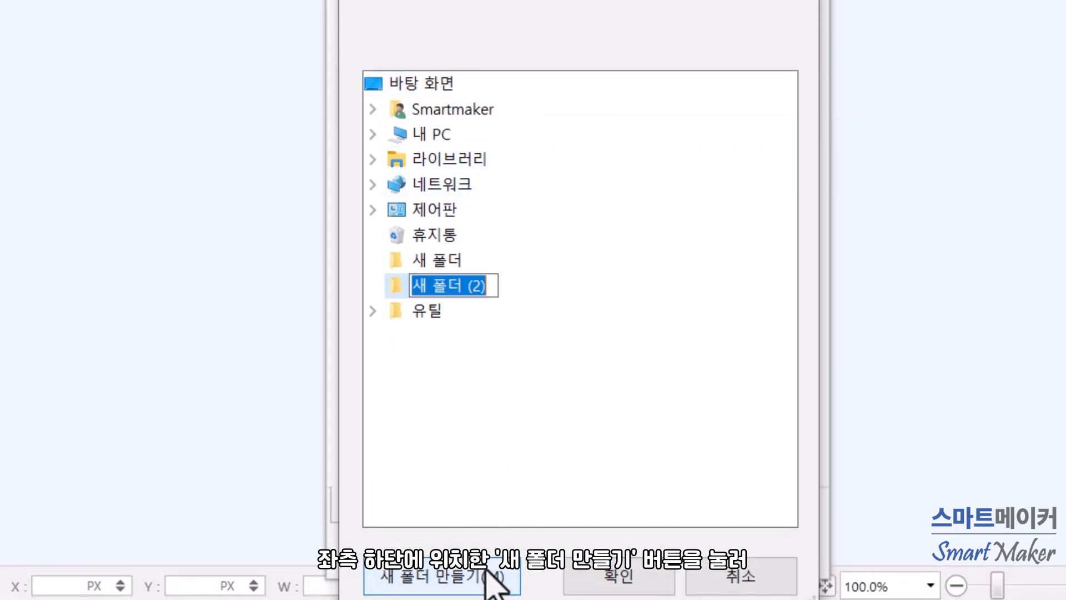
{"action": "type", "text": "오늘은"}
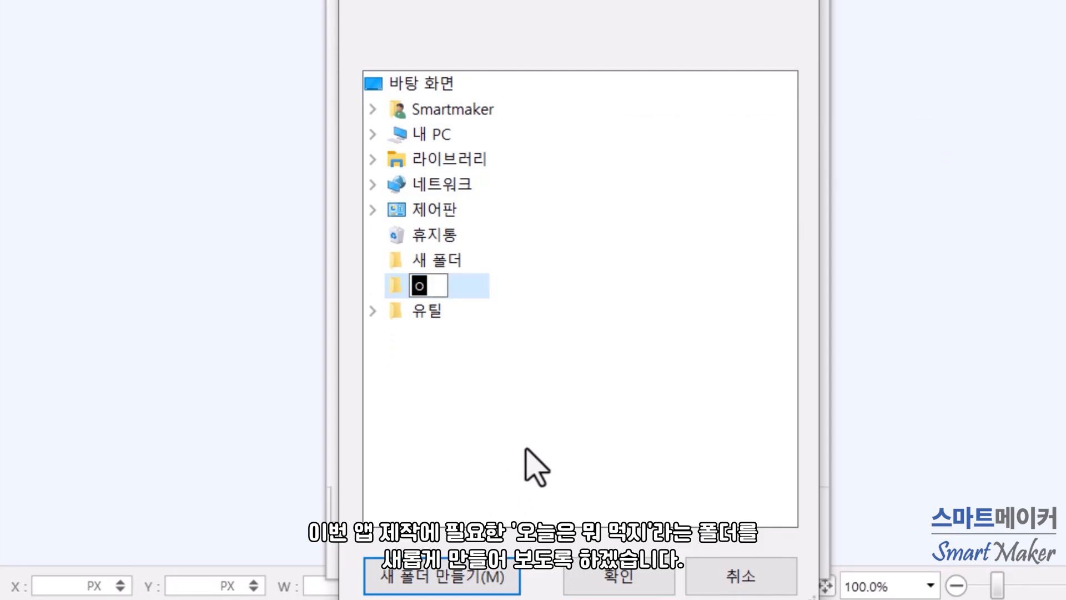
{"action": "type", "text": " 뭐 먹지"}
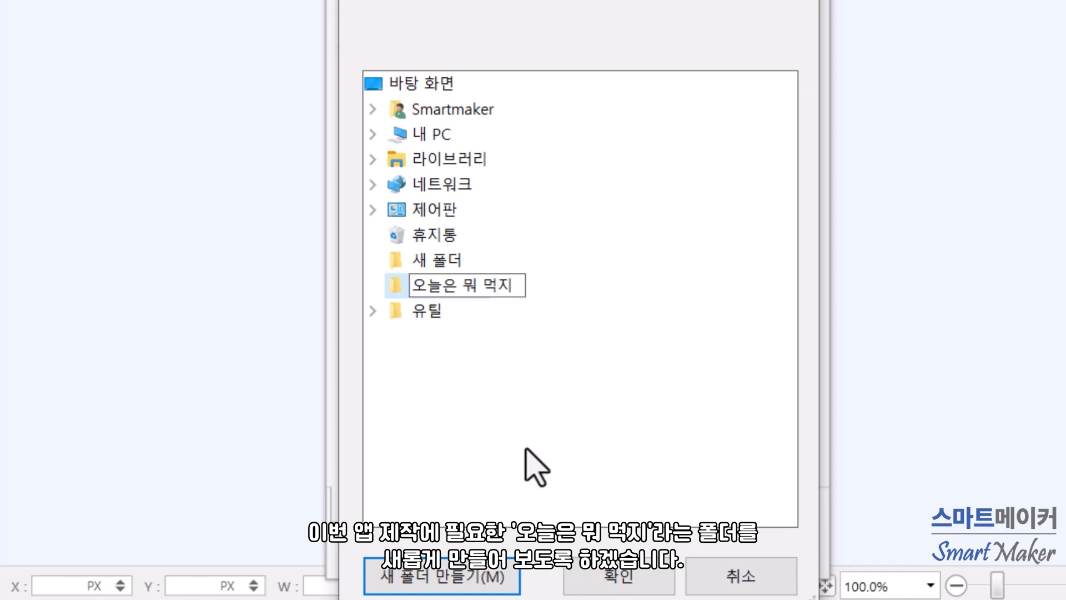
{"action": "key", "text": "Return"}
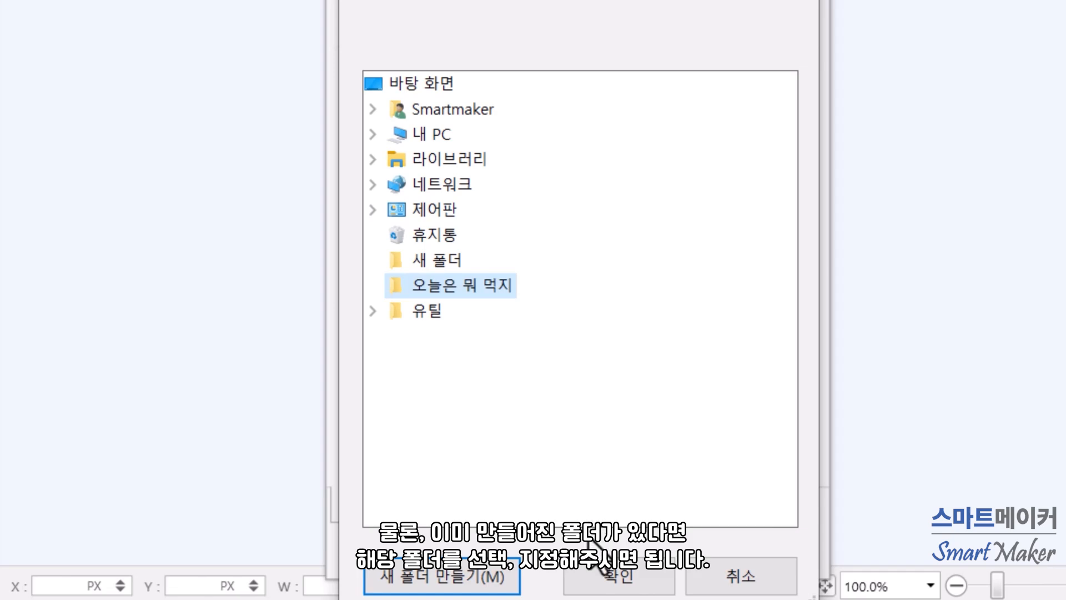
{"action": "left_click", "coordinate": [590, 574]}
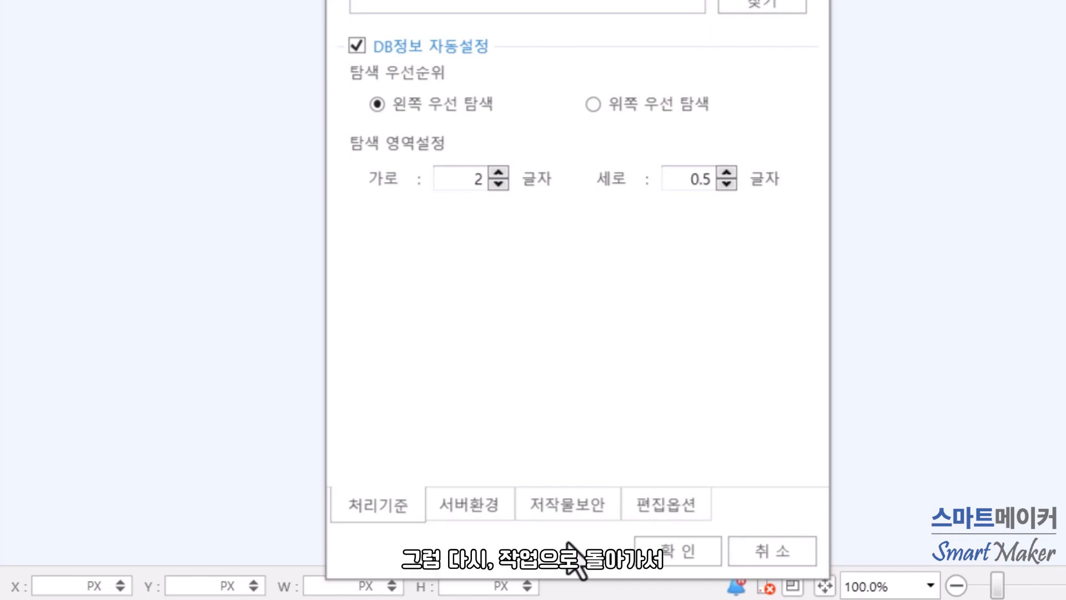
{"action": "left_click", "coordinate": [661, 562]}
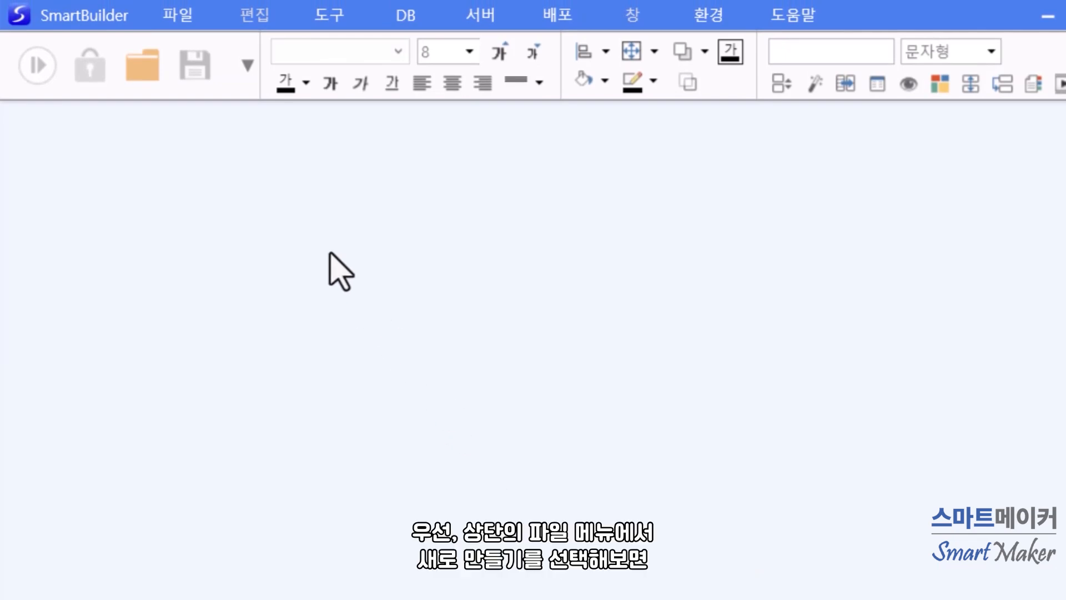
Create a new App Model from the blank form (빈폼) template
{"action": "left_click", "coordinate": [193, 18]}
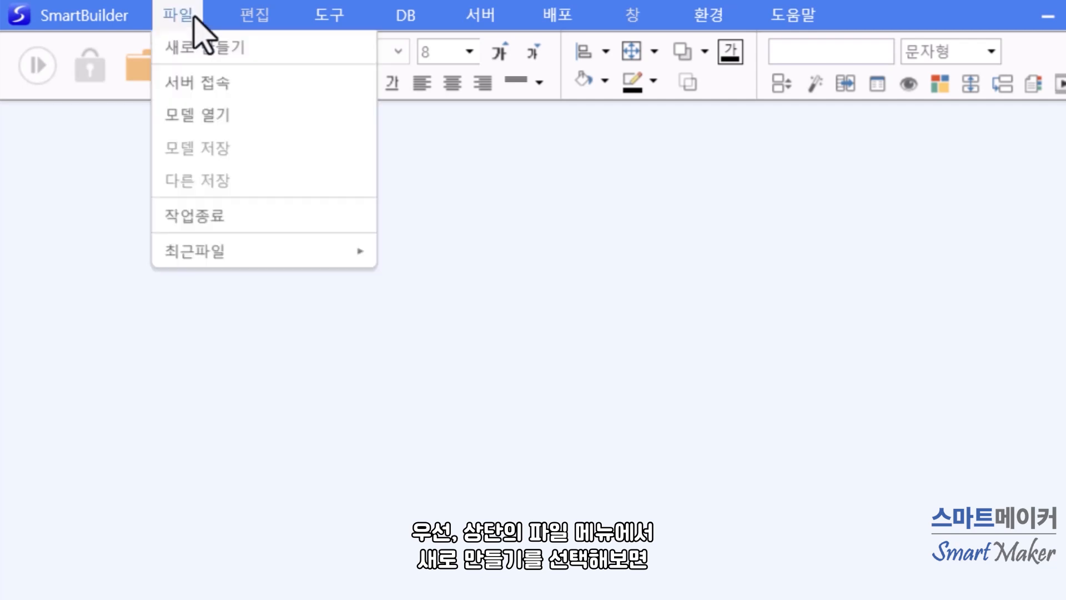
{"action": "left_click", "coordinate": [251, 50]}
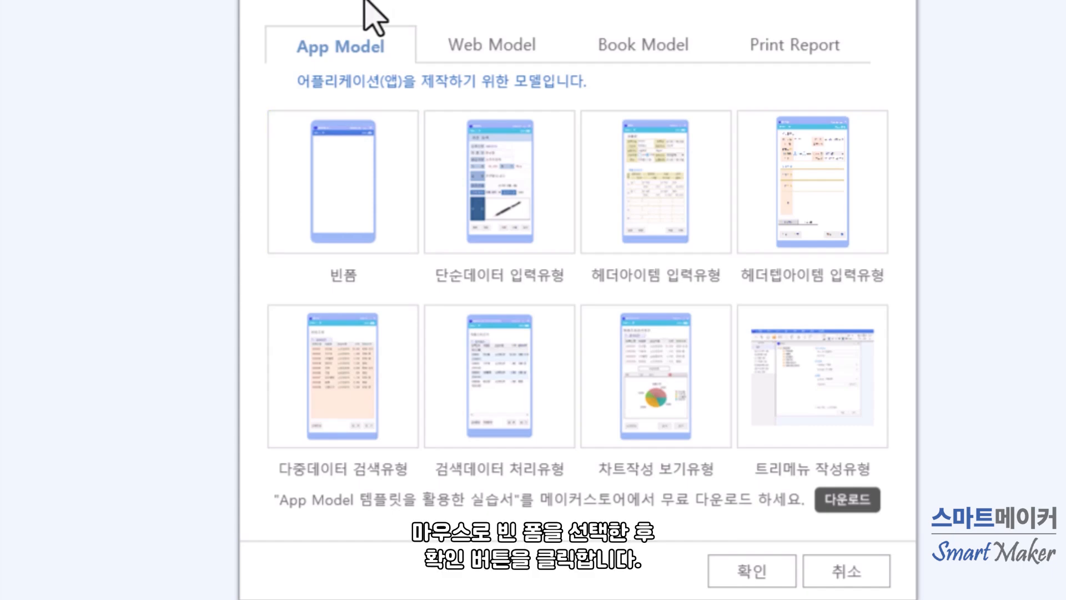
{"action": "left_click", "coordinate": [356, 156]}
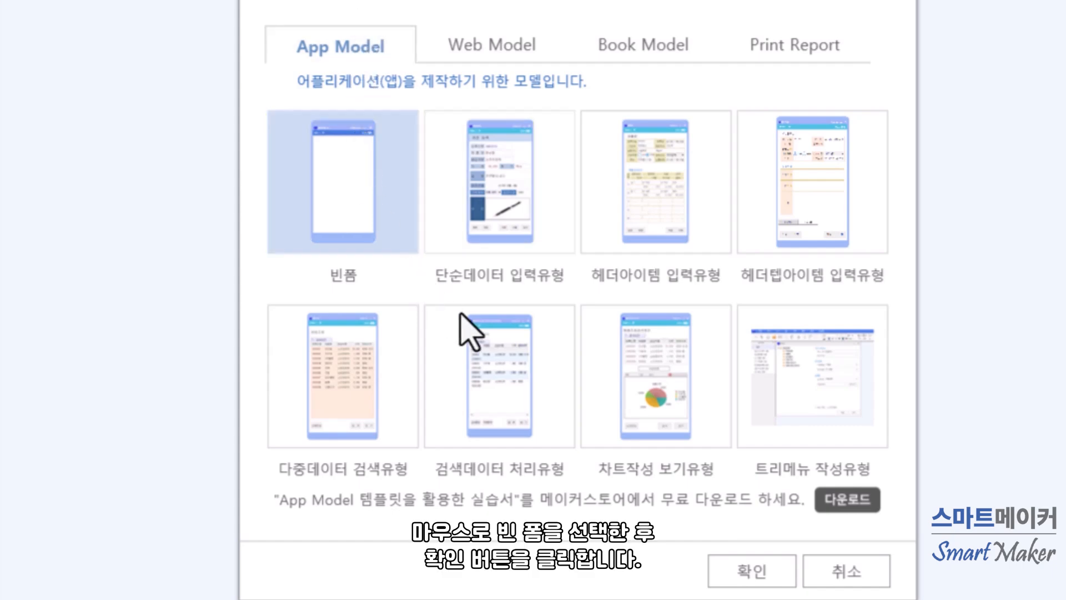
{"action": "left_click", "coordinate": [743, 572]}
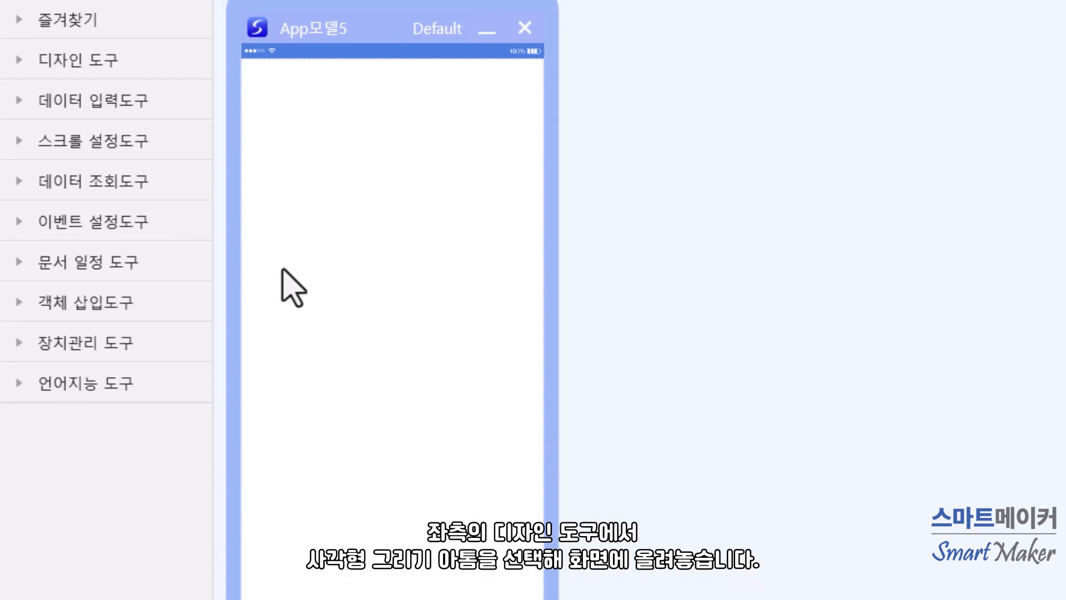
Place a rectangle spanning the full width along the form's upper edge and label it 나의 맛집 등록
{"action": "left_click", "coordinate": [166, 68]}
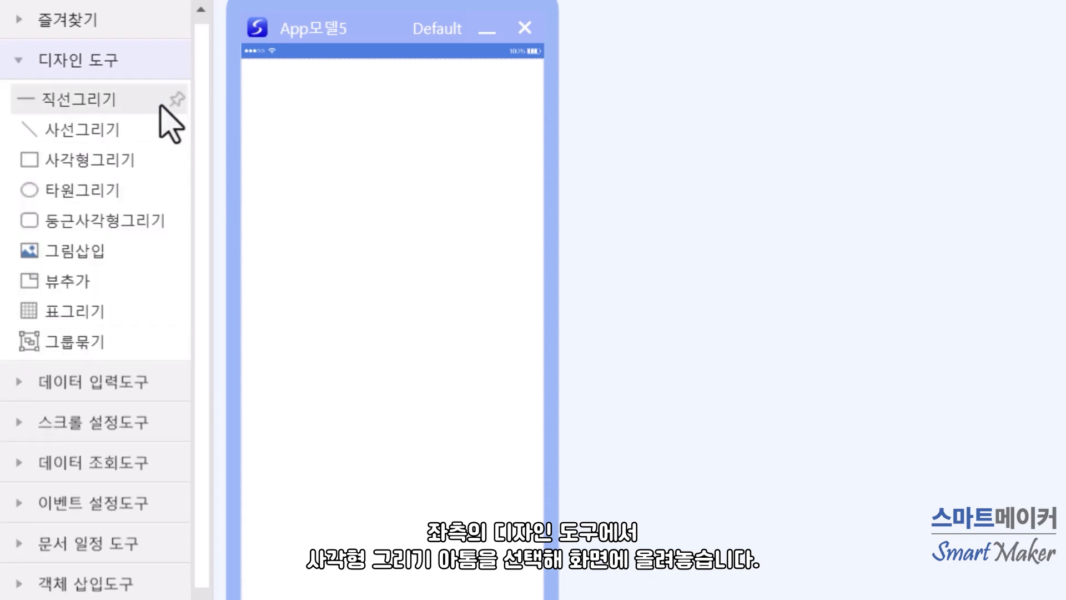
{"action": "left_click_drag", "start_coordinate": [147, 157], "coordinate": [280, 79]}
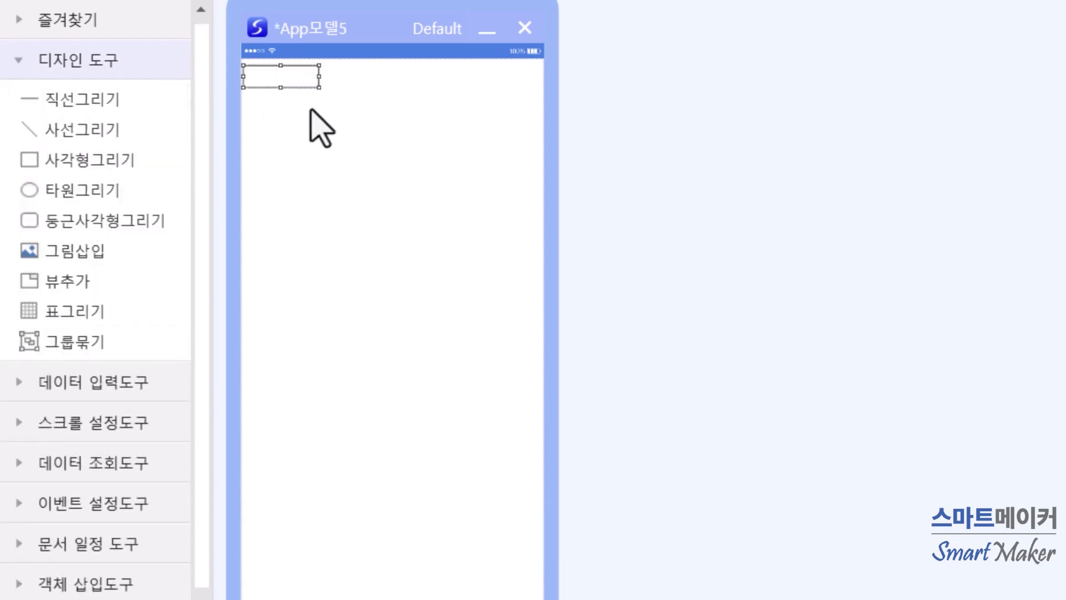
{"action": "left_click_drag", "start_coordinate": [319, 88], "coordinate": [540, 137]}
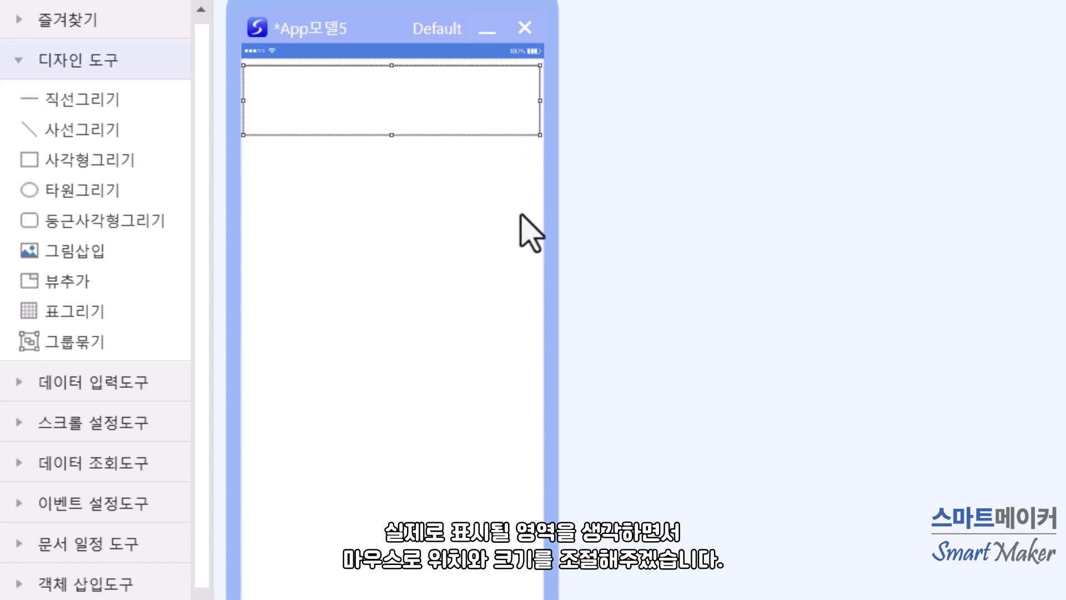
{"action": "left_click", "coordinate": [469, 110]}
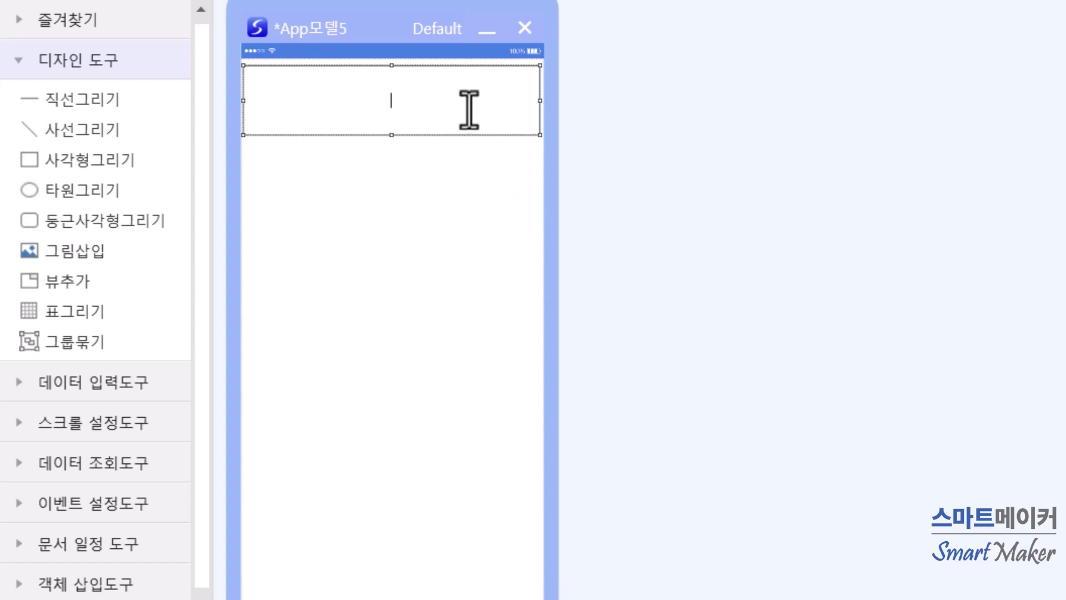
{"action": "type", "text": "나의 ㅁ"}
{"action": "type", "text": "맛집 등록"}
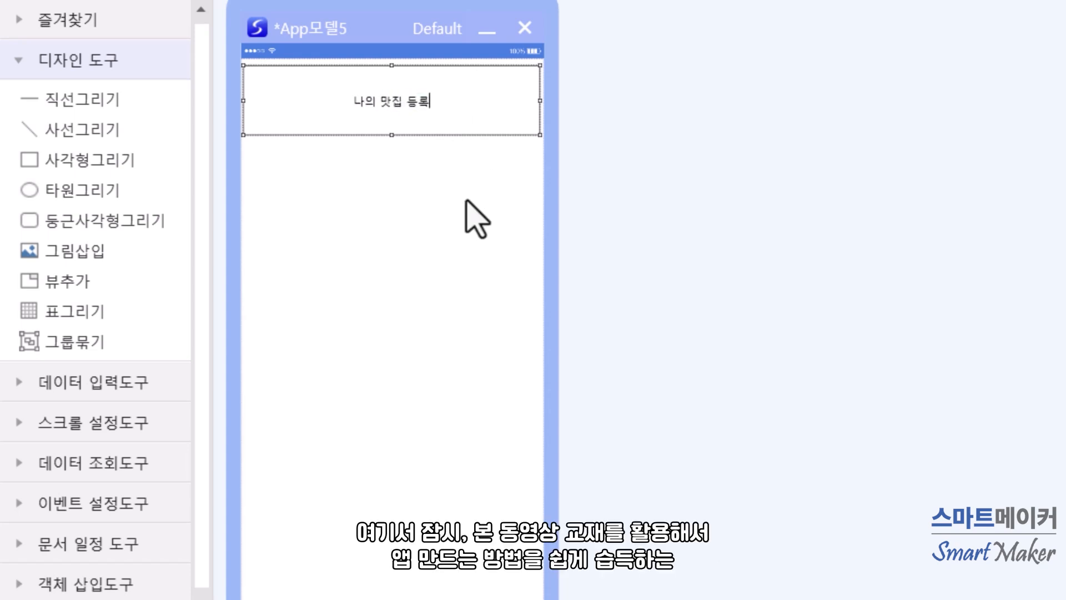
{"action": "left_click", "coordinate": [466, 228]}
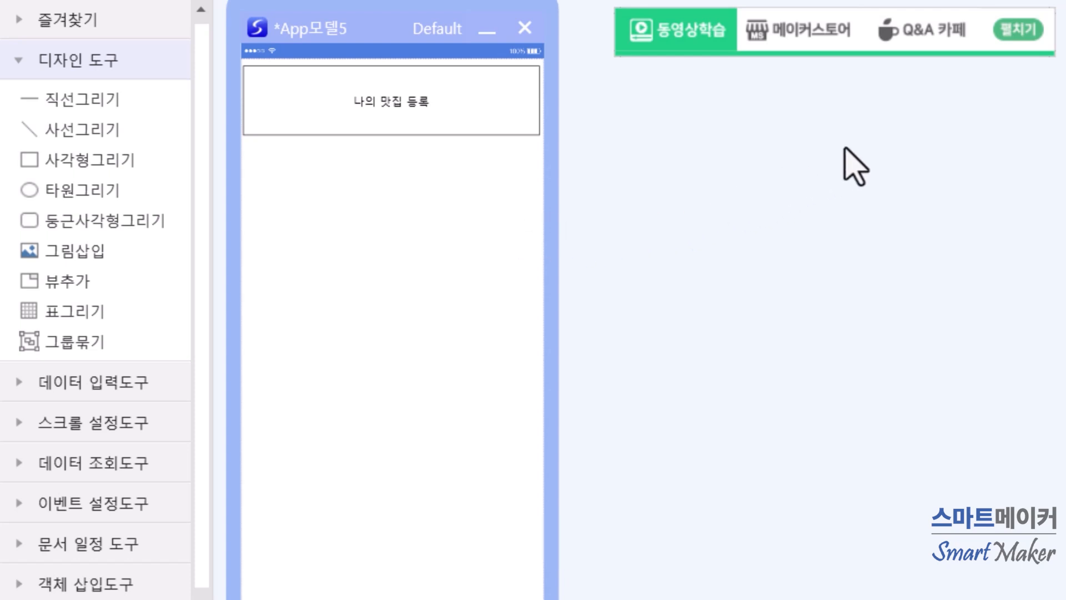
Expand the e-learning video panel, pause and resume the lecture, and hide the panel
{"action": "left_click", "coordinate": [1018, 31]}
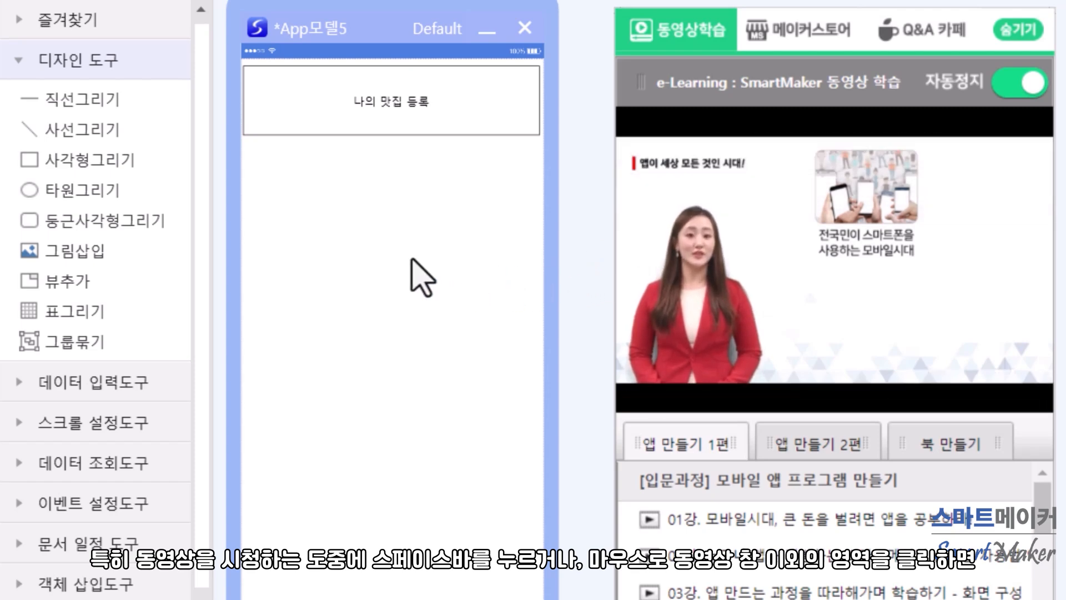
{"action": "left_click", "coordinate": [408, 260]}
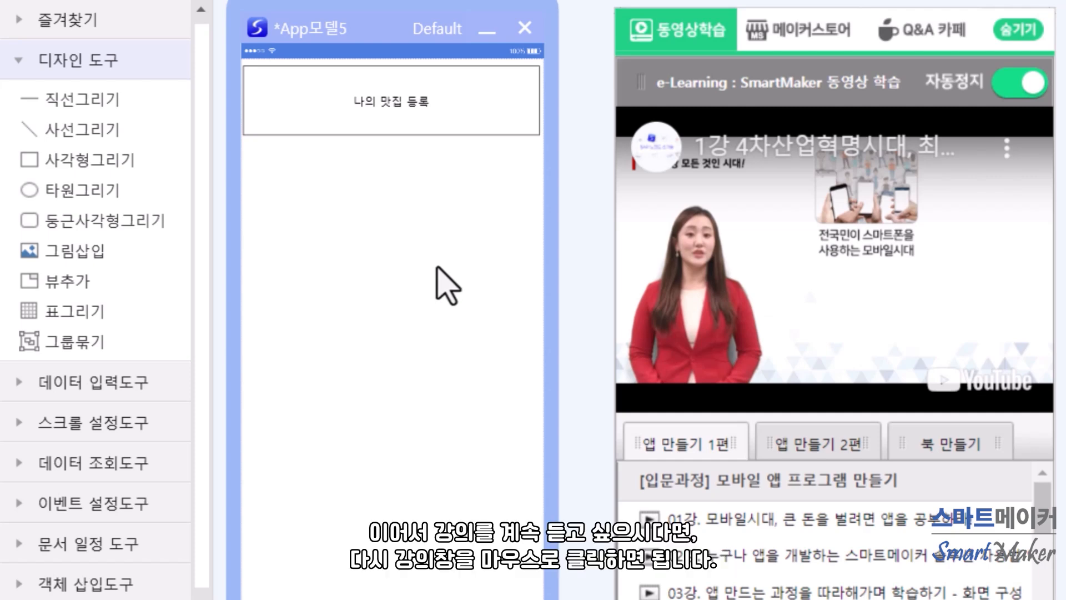
{"action": "mouse_move", "coordinate": [727, 319]}
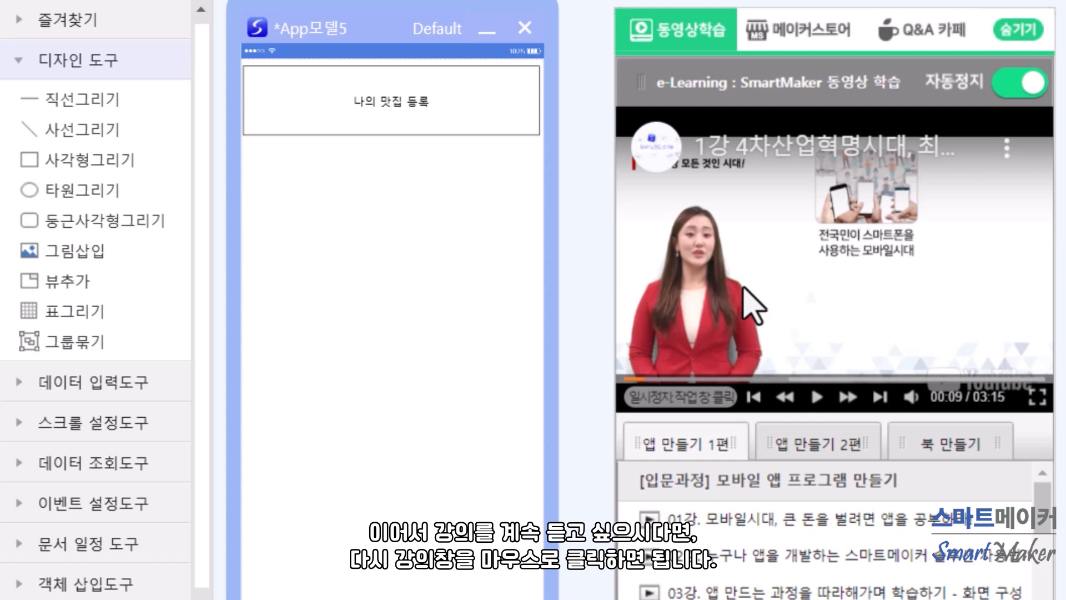
{"action": "left_click", "coordinate": [744, 288]}
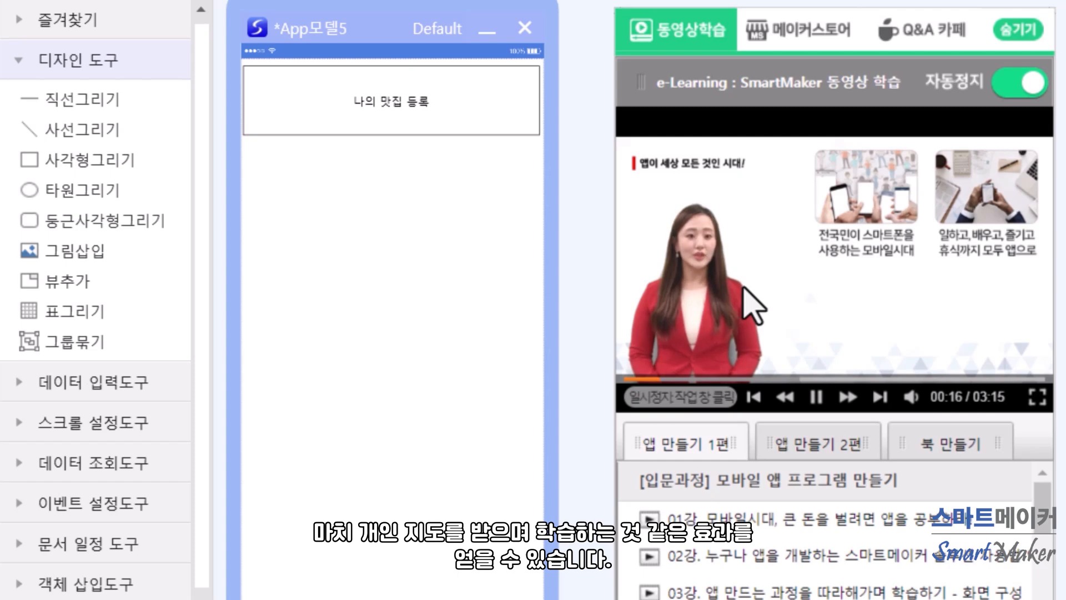
{"action": "left_click", "coordinate": [752, 305]}
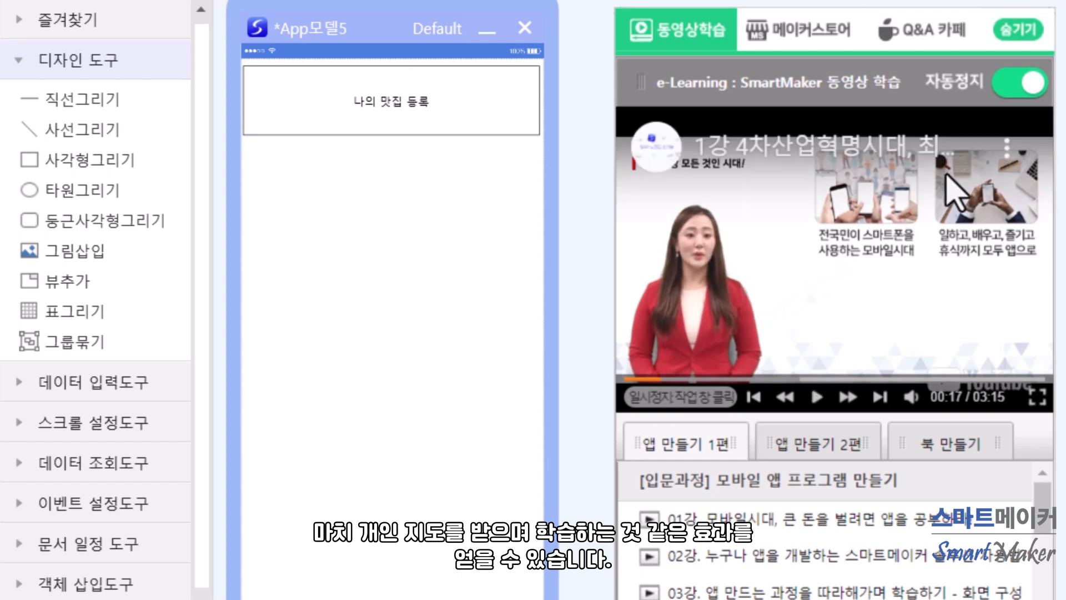
{"action": "left_click", "coordinate": [1016, 32]}
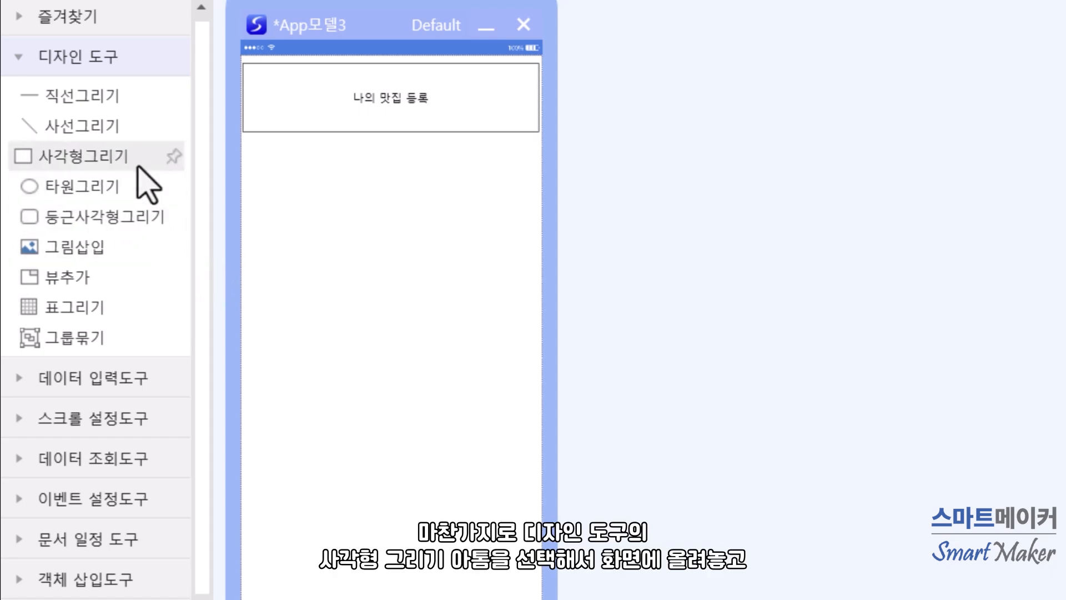
Add a small rectangle below the title box at the form's left side, make it taller and label it 등 록 번 호
{"action": "left_click_drag", "start_coordinate": [137, 160], "coordinate": [297, 162]}
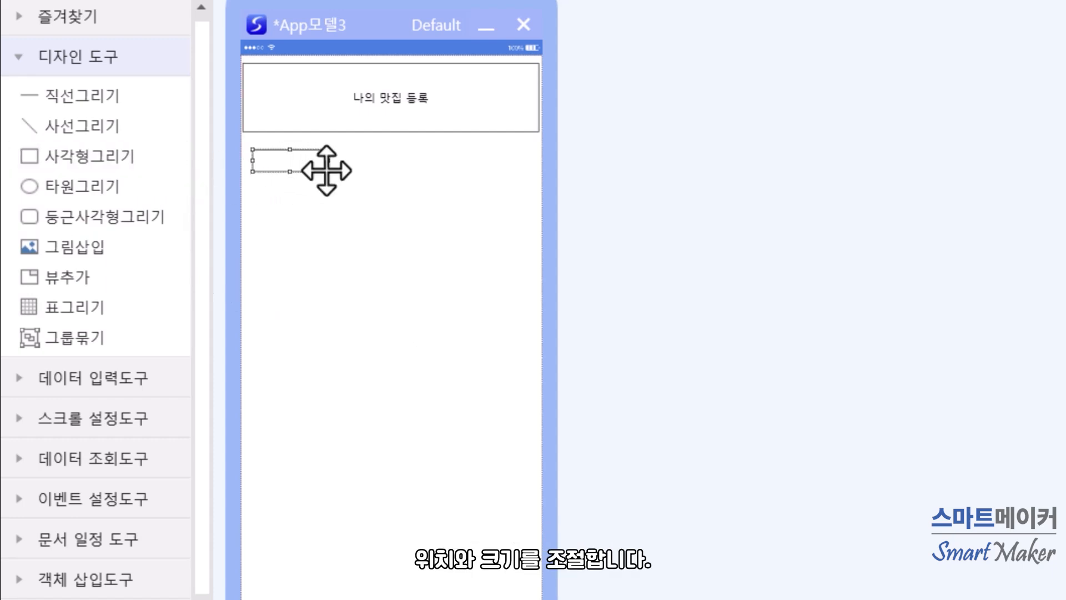
{"action": "left_click_drag", "start_coordinate": [330, 171], "coordinate": [327, 188]}
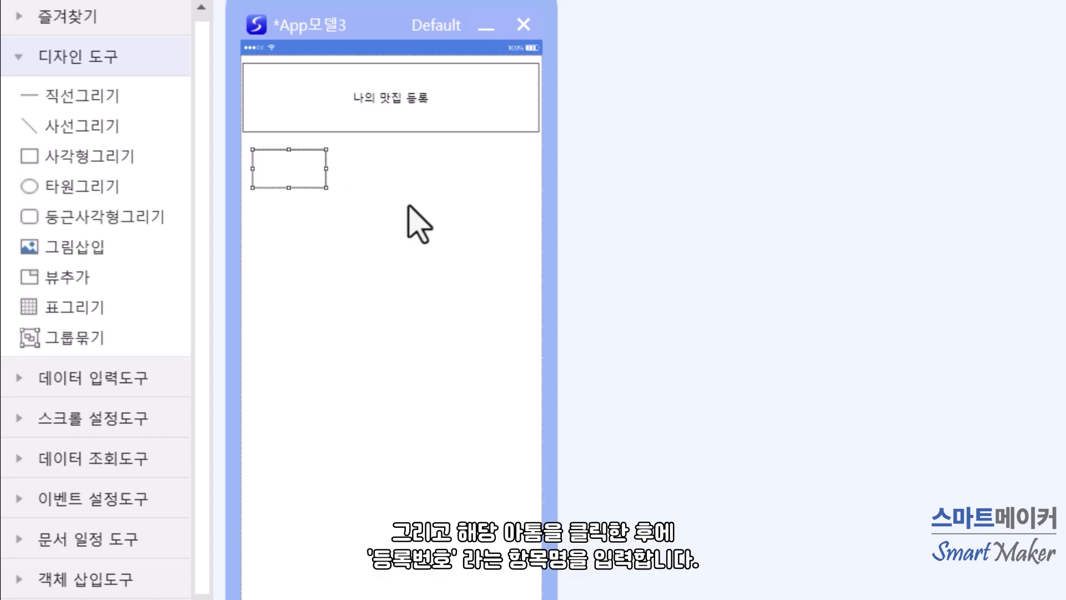
{"action": "left_click", "coordinate": [302, 174]}
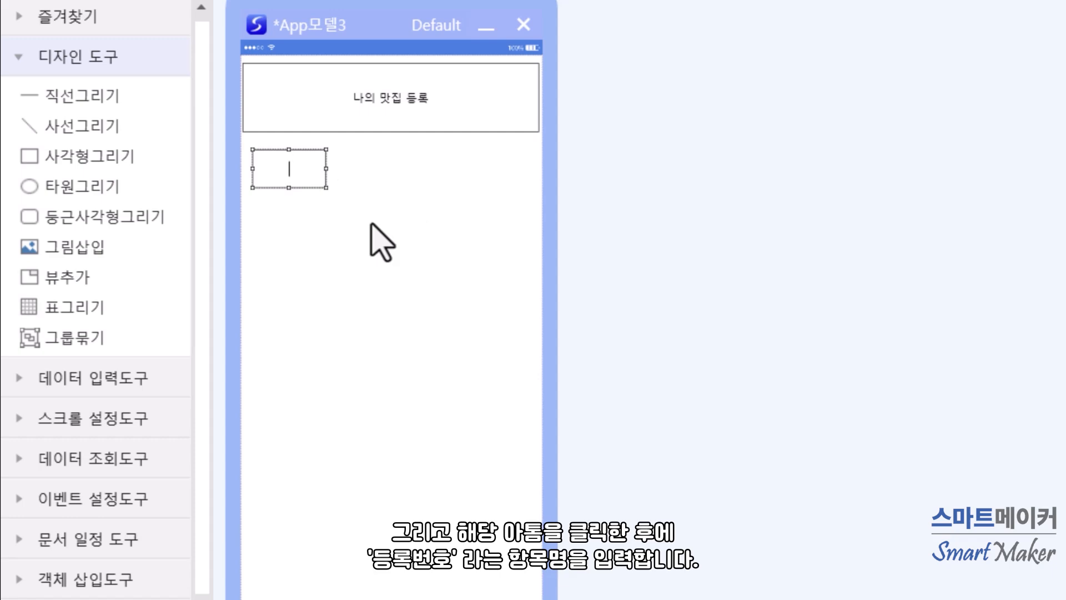
{"action": "type", "text": "등록번호"}
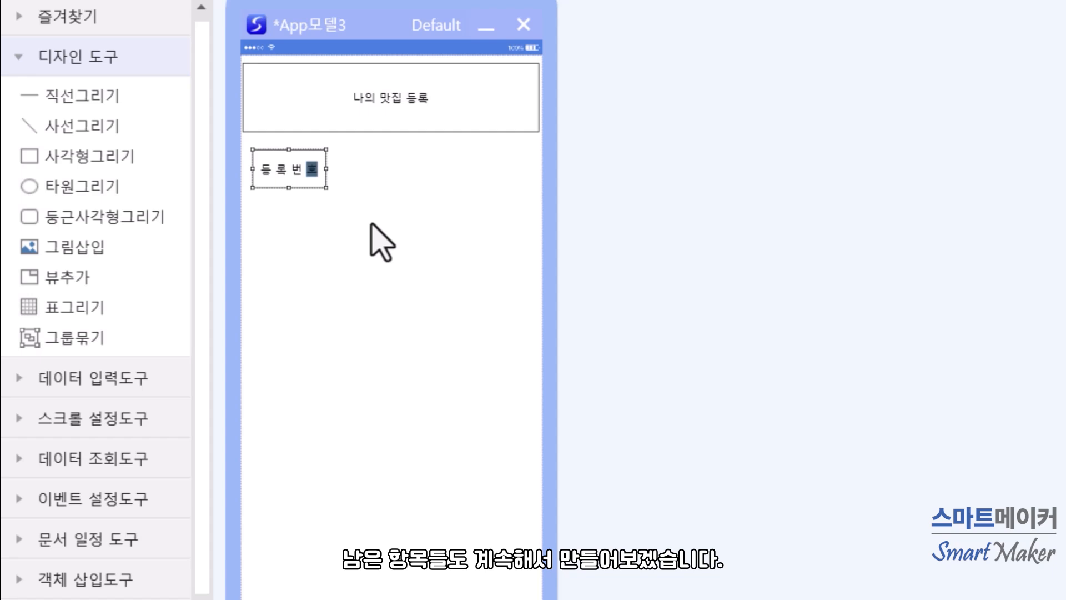
{"action": "left_click", "coordinate": [371, 225]}
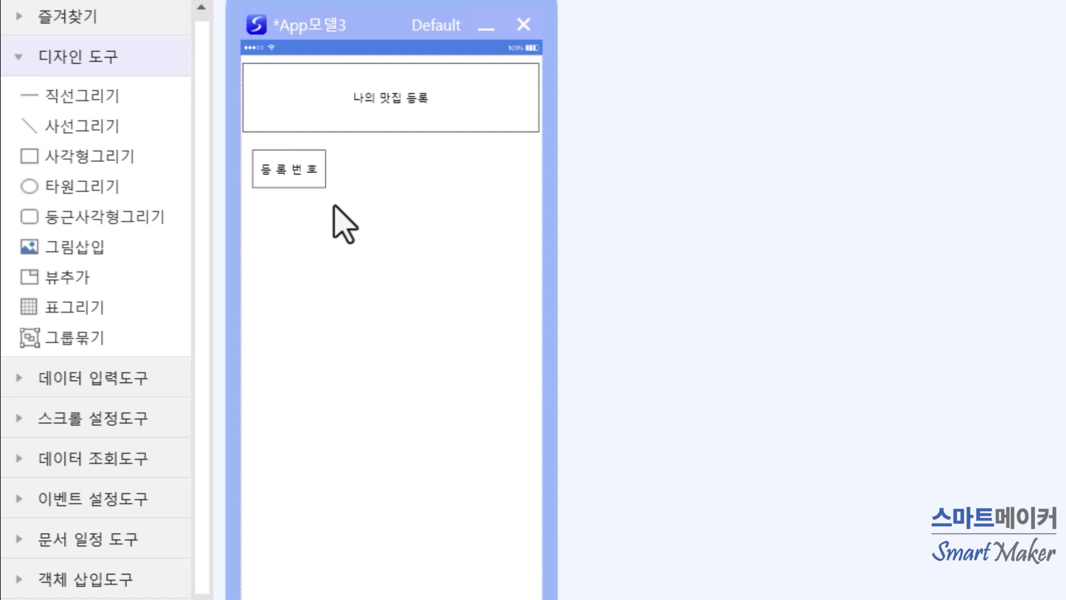
{"action": "left_click", "coordinate": [321, 180]}
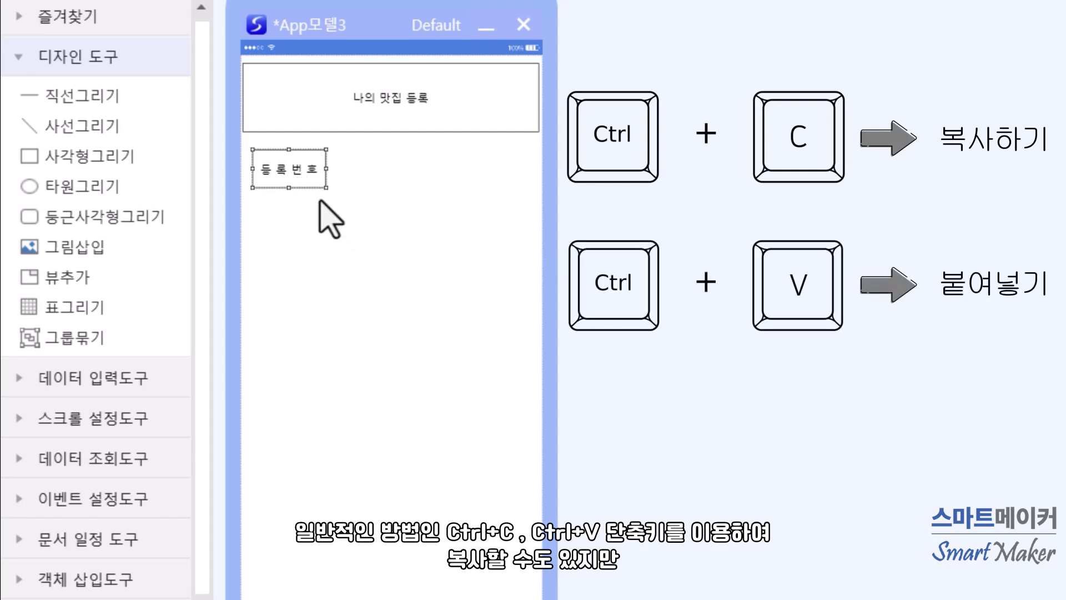
{"action": "key", "text": "ctrl+v"}
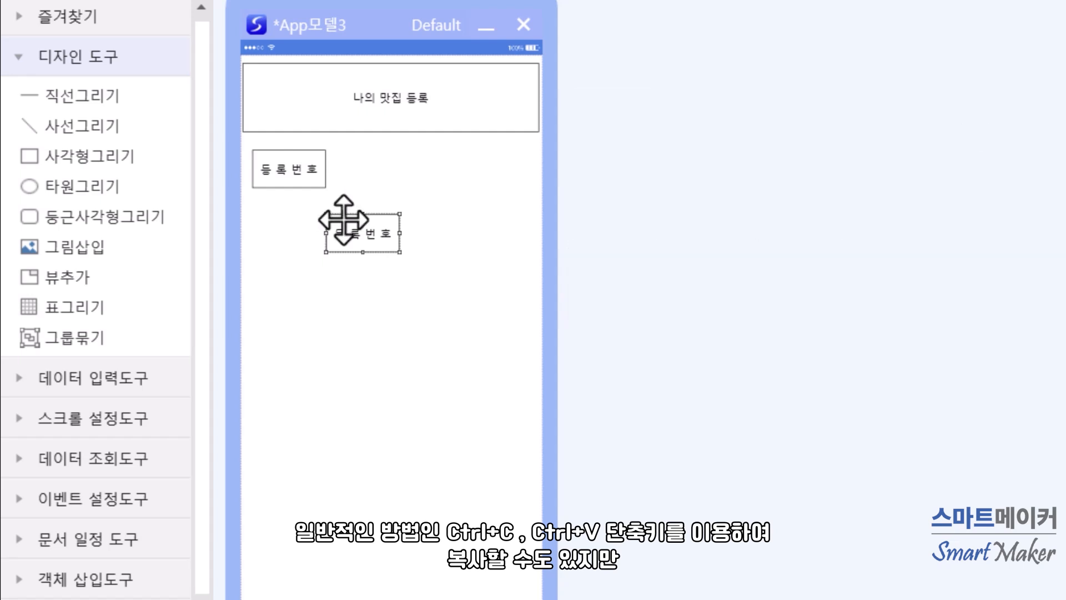
{"action": "left_click_drag", "start_coordinate": [345, 220], "coordinate": [273, 210]}
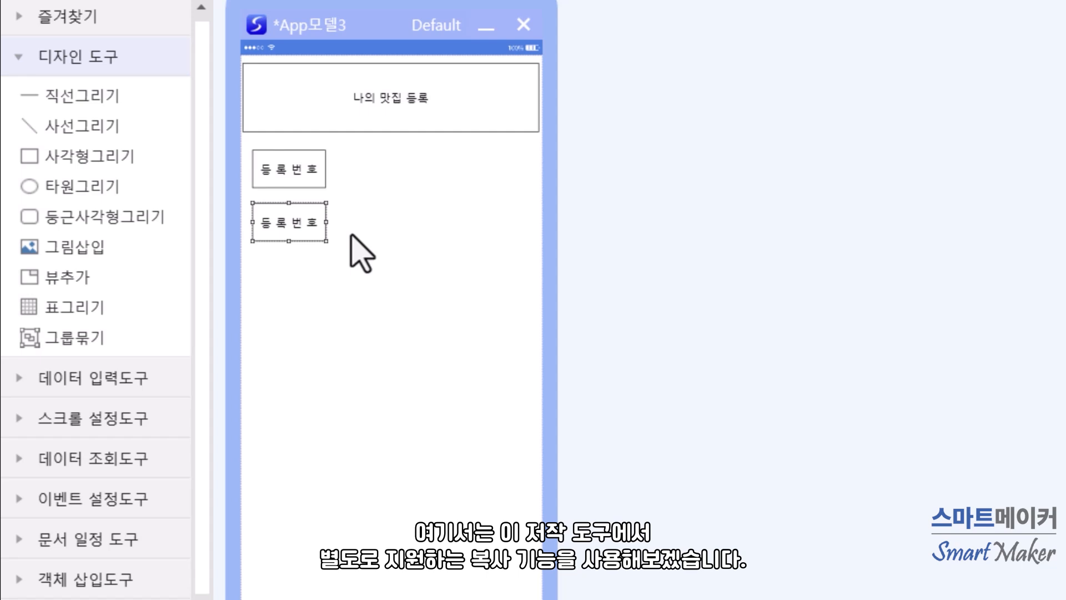
{"action": "key", "text": "Delete"}
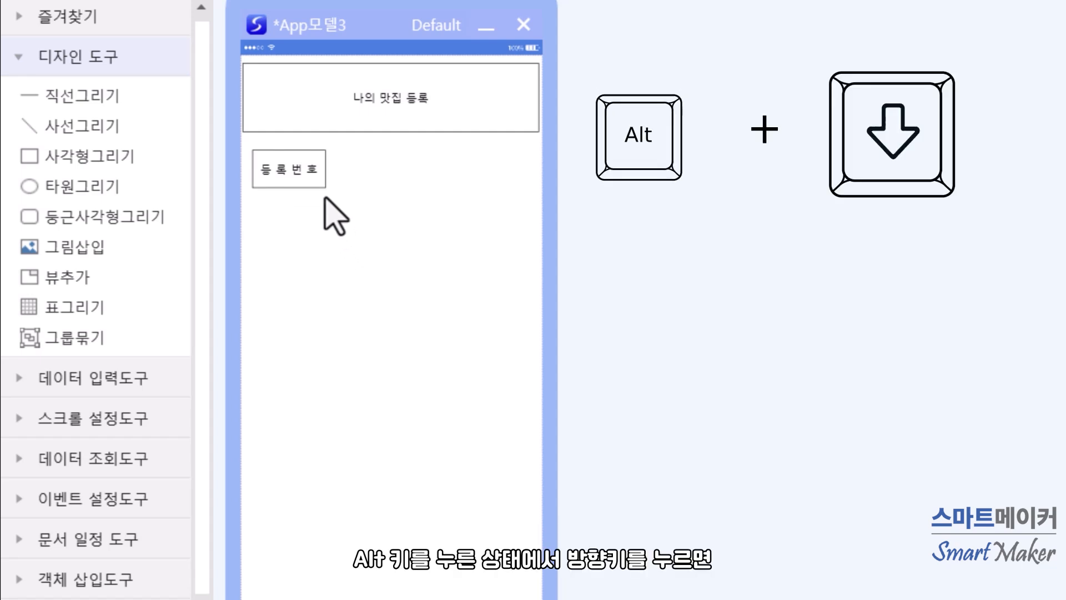
Duplicate the 등 록 번 호 label box downward six times to form an evenly spaced column of seven boxes
{"action": "left_click", "coordinate": [310, 183]}
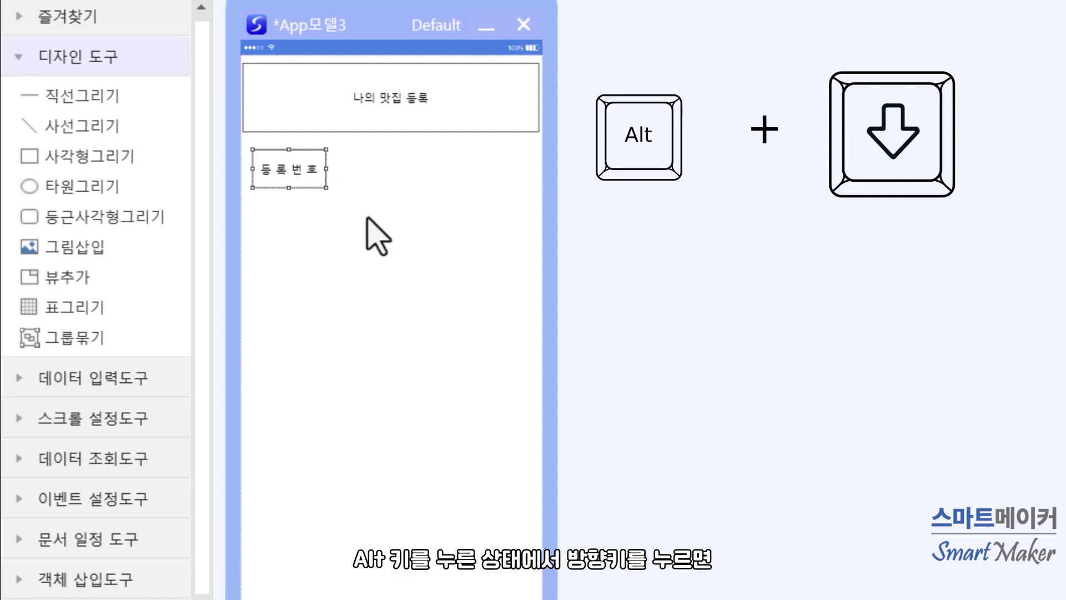
{"action": "key", "text": "alt+Down"}
{"action": "key", "text": "alt+Down"}
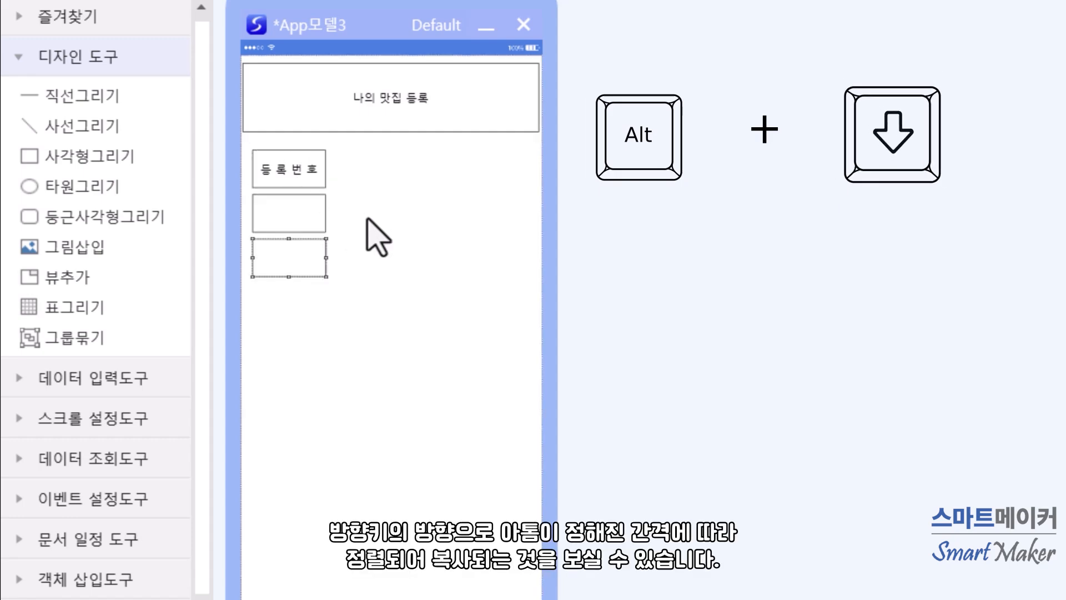
{"action": "key", "text": "alt+Down"}
{"action": "key", "text": "alt+Down"}
{"action": "key", "text": "alt+Down"}
{"action": "key", "text": "alt+Down"}
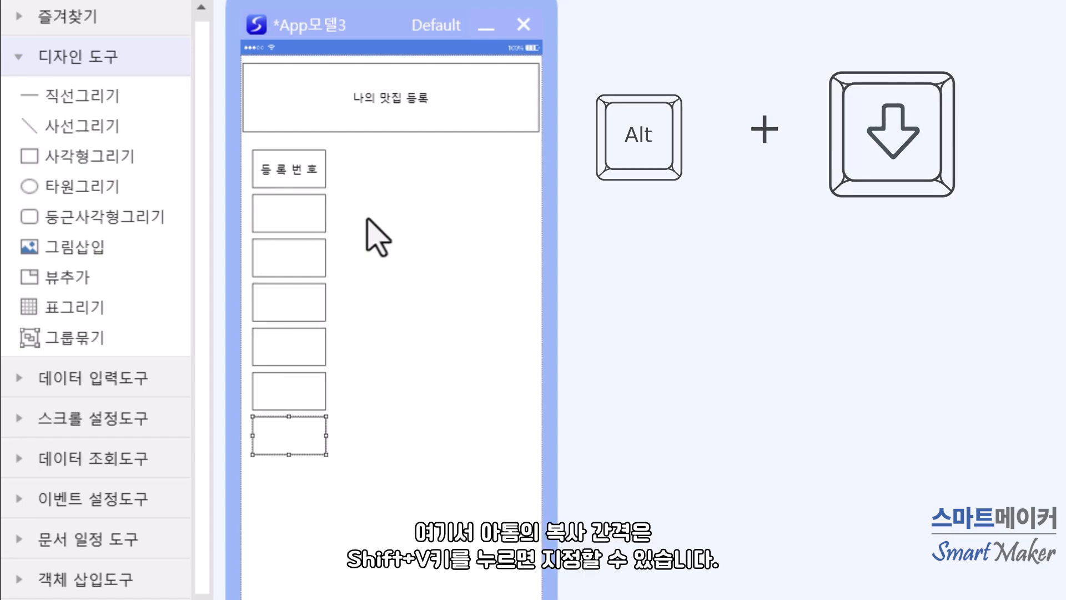
Set the atom copy spacing (아톰복사간격) to 10
{"action": "left_click", "coordinate": [367, 219]}
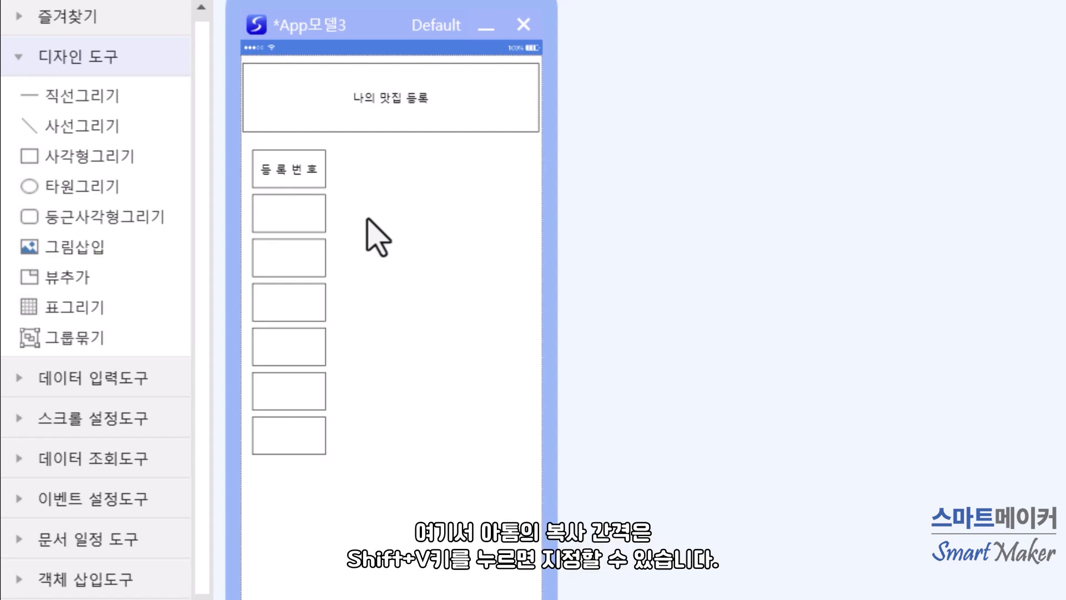
{"action": "key", "text": "shift+v"}
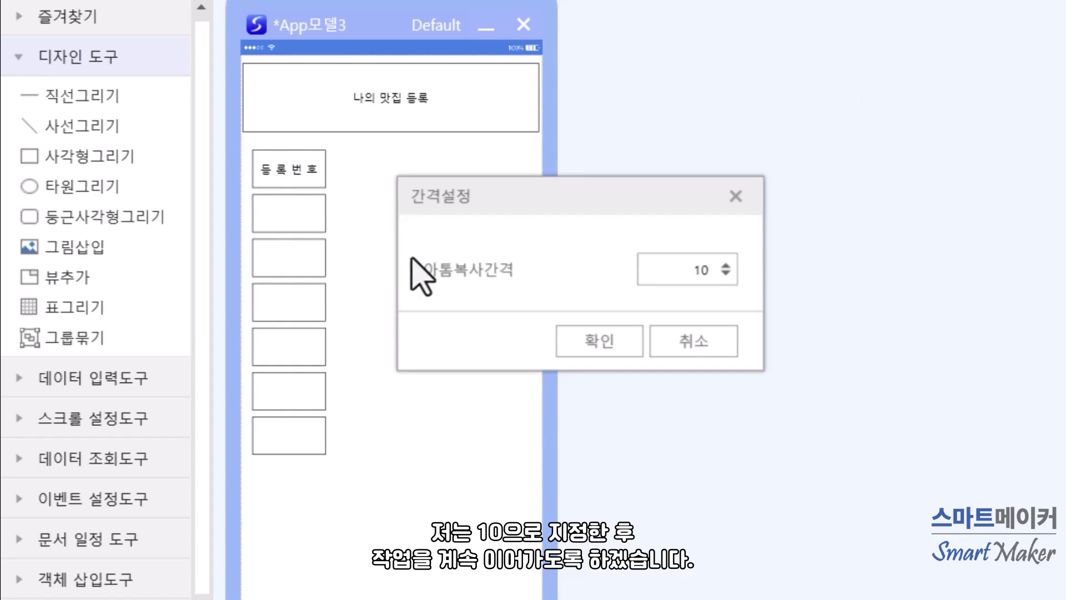
{"action": "left_click", "coordinate": [593, 348]}
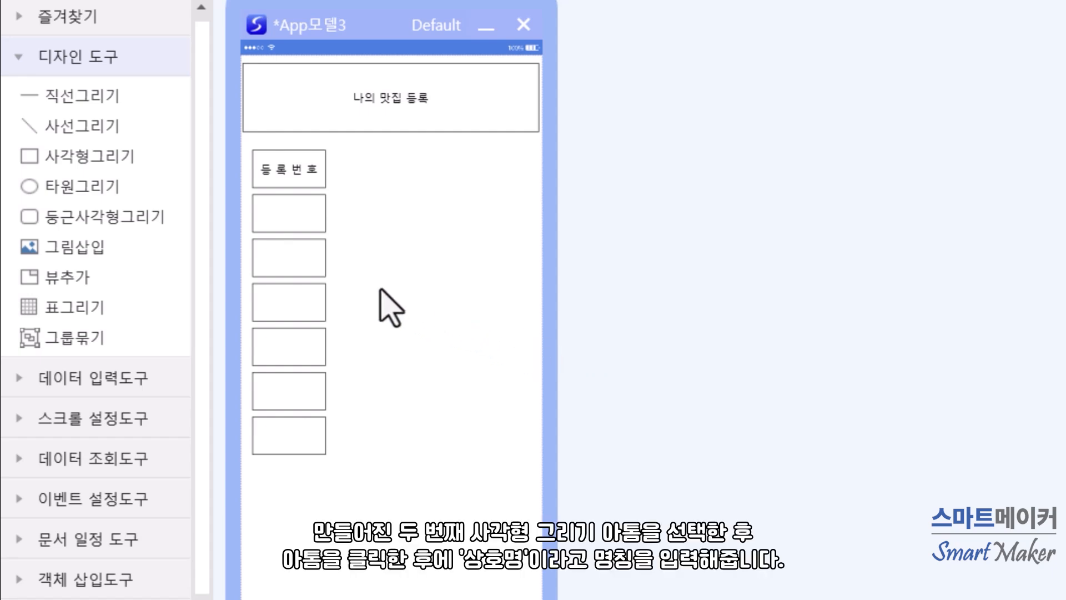
Label the second box in the column 상 호 명 and the third box 전 화 번 호
{"action": "left_click", "coordinate": [308, 225]}
{"action": "left_click", "coordinate": [305, 225]}
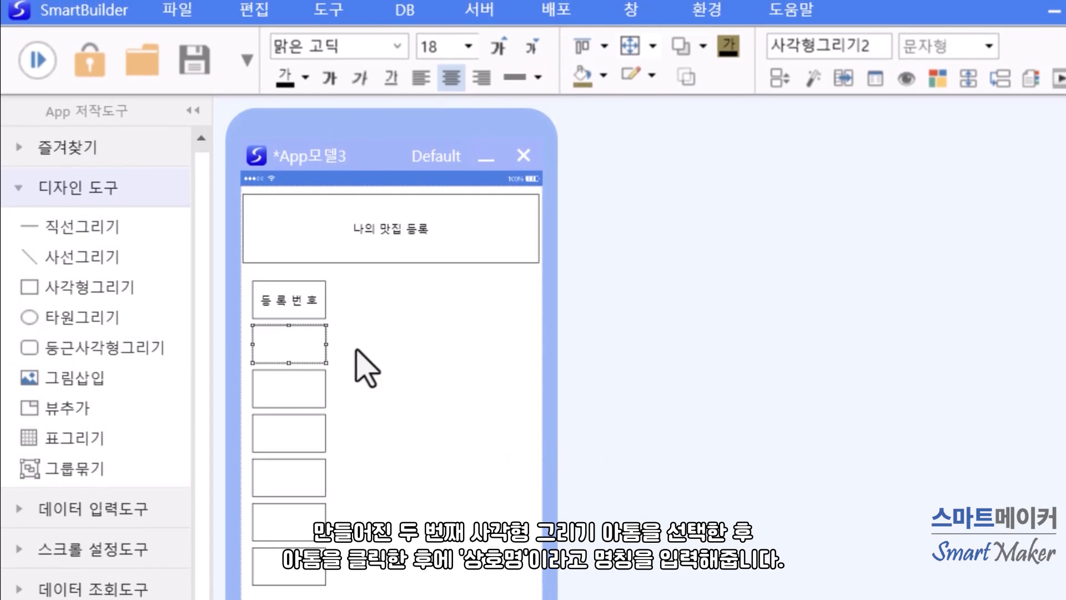
{"action": "type", "text": "ㅅ"}
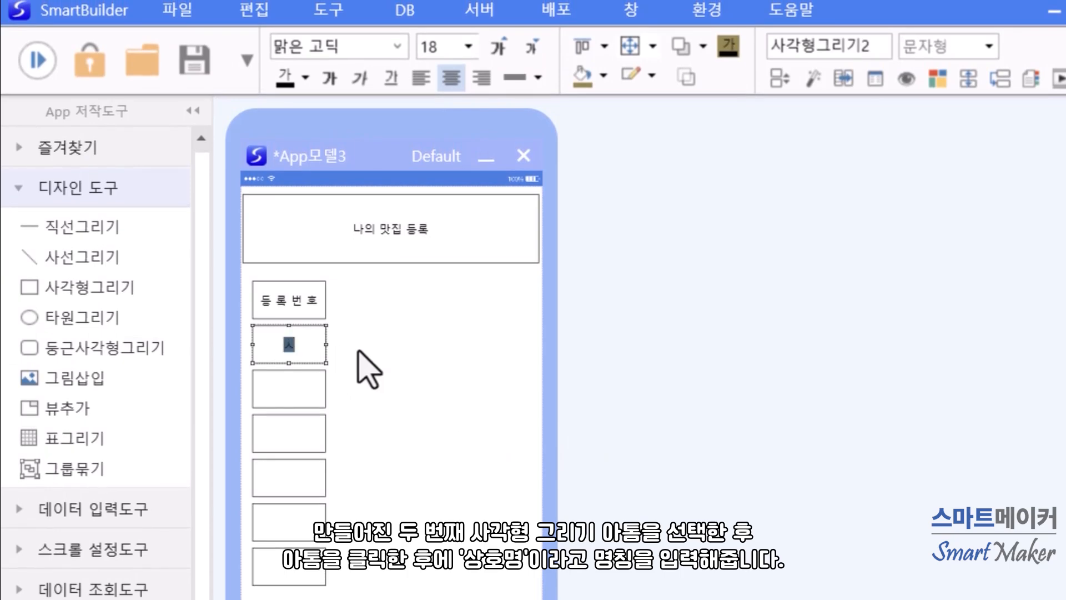
{"action": "type", "text": "호명"}
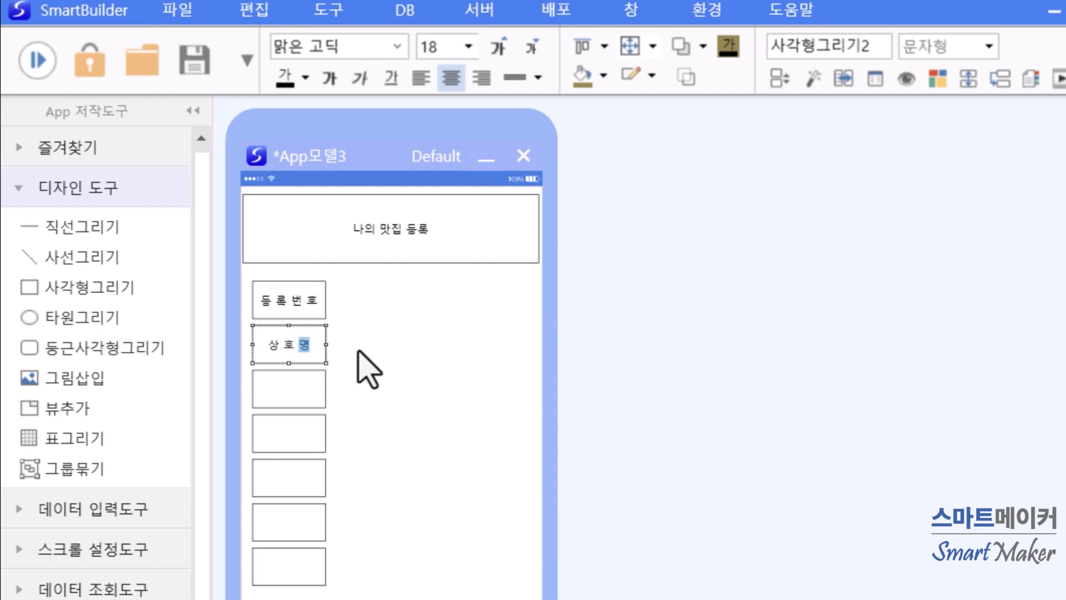
{"action": "key", "text": "Tab"}
{"action": "type", "text": "전화번호"}
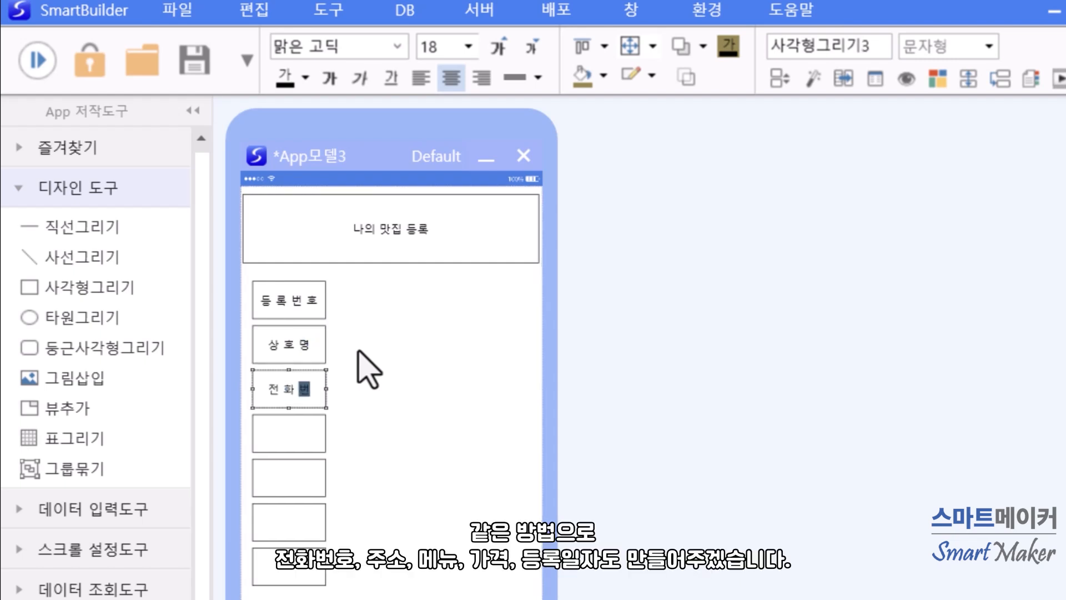
Label the remaining four boxes in order 주 소, 메 뉴, 가 격 and 등 록 일 자
{"action": "key", "text": "Tab"}
{"action": "type", "text": "주 소"}
{"action": "key", "text": "Tab"}
{"action": "type", "text": "메 뉴"}
{"action": "key", "text": "Tab"}
{"action": "type", "text": "가 격"}
{"action": "key", "text": "Tab"}
{"action": "type", "text": "등 록 일 자"}
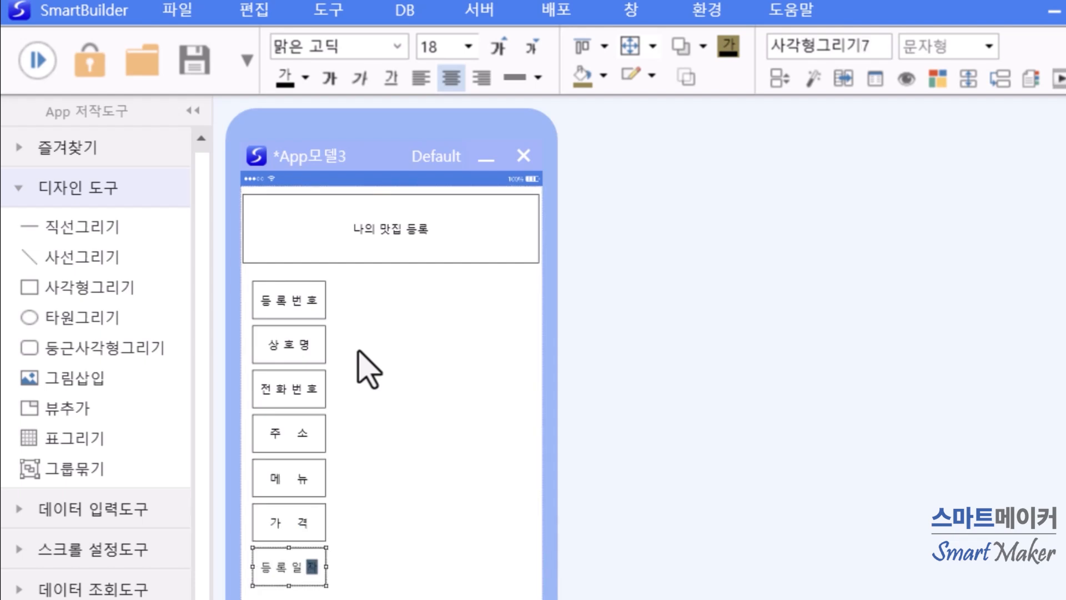
{"action": "left_click", "coordinate": [415, 530]}
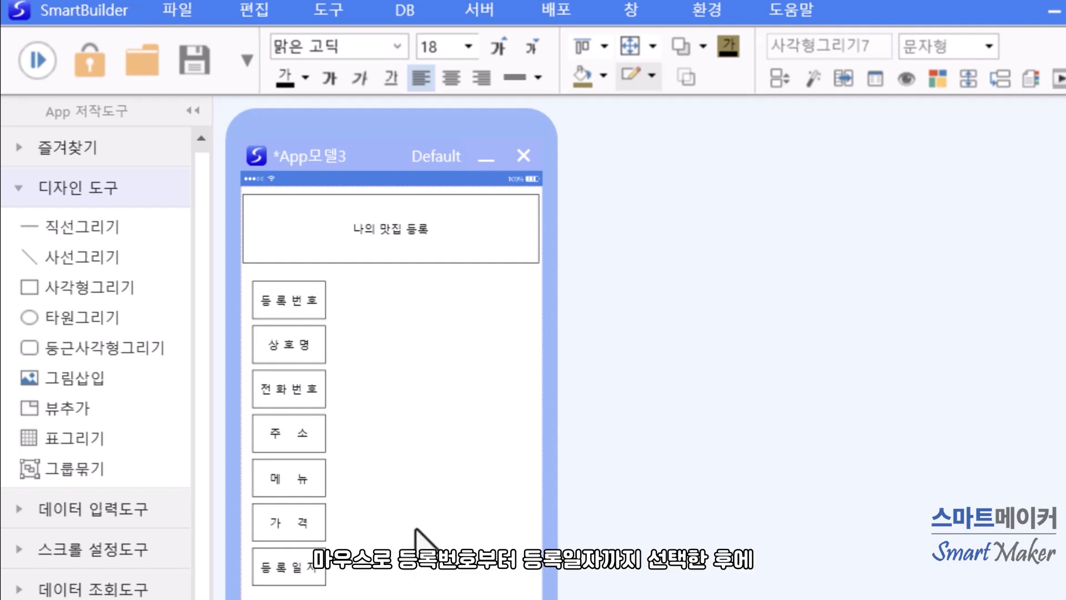
Give all seven item label boxes from 등 록 번 호 to 등 록 일 자 an olive-brown fill and no outline
{"action": "left_click_drag", "start_coordinate": [358, 598], "coordinate": [238, 270]}
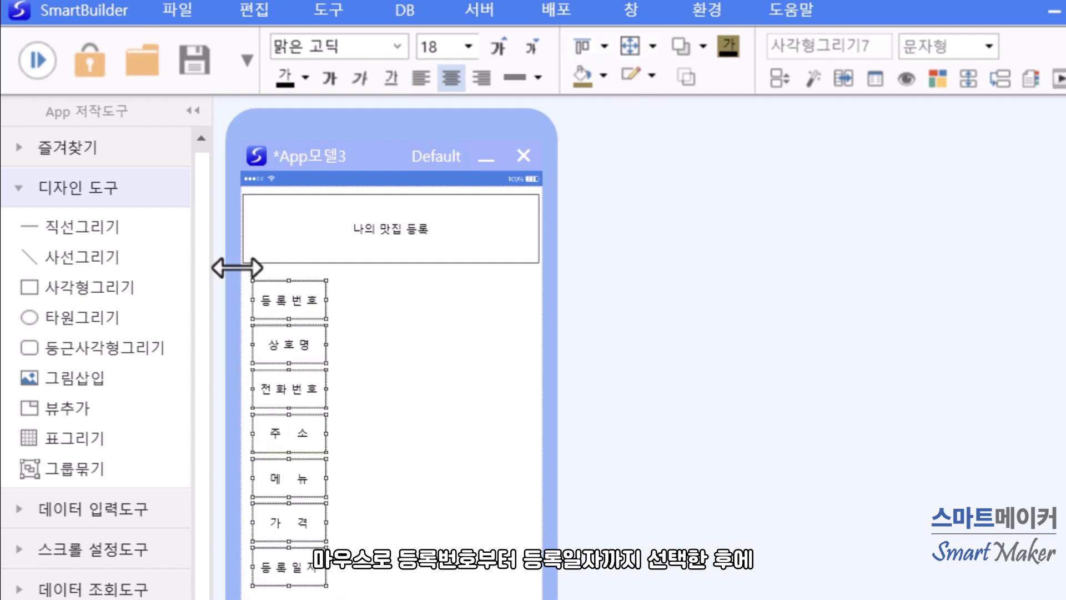
{"action": "left_click", "coordinate": [580, 75]}
{"action": "left_click", "coordinate": [652, 75]}
{"action": "left_click", "coordinate": [630, 483]}
Make the text of the seven item label boxes bold and white
{"action": "left_click", "coordinate": [330, 78]}
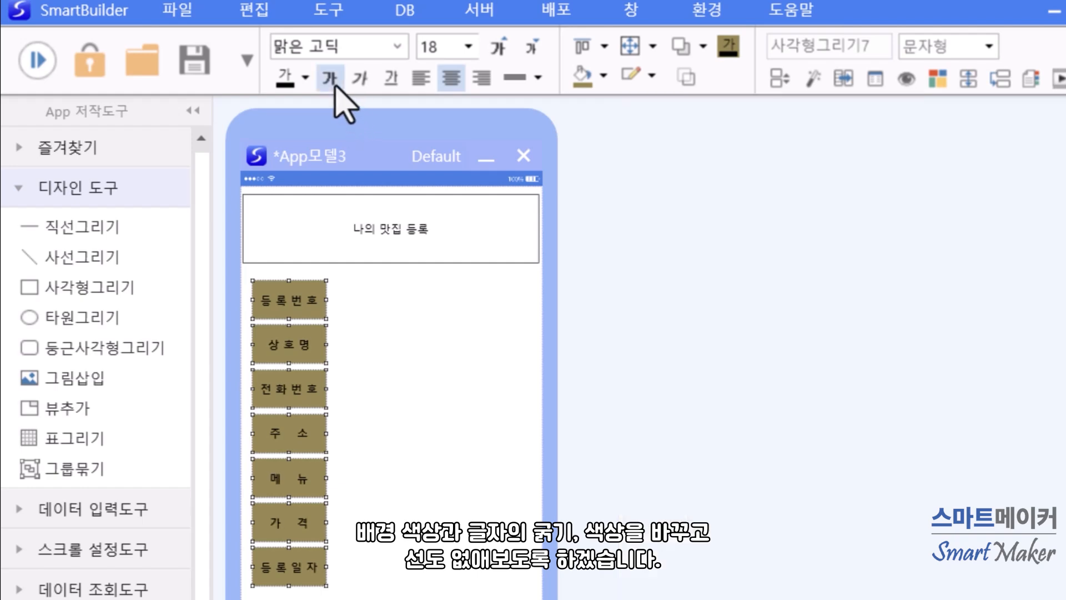
{"action": "left_click", "coordinate": [305, 78]}
{"action": "left_click", "coordinate": [300, 146]}
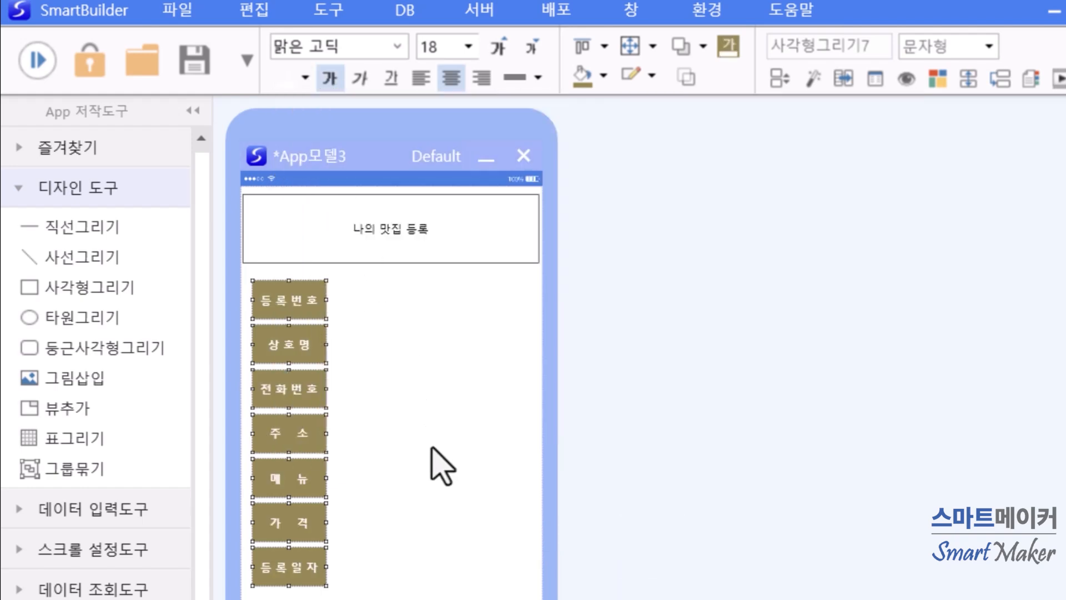
{"action": "left_click", "coordinate": [447, 534]}
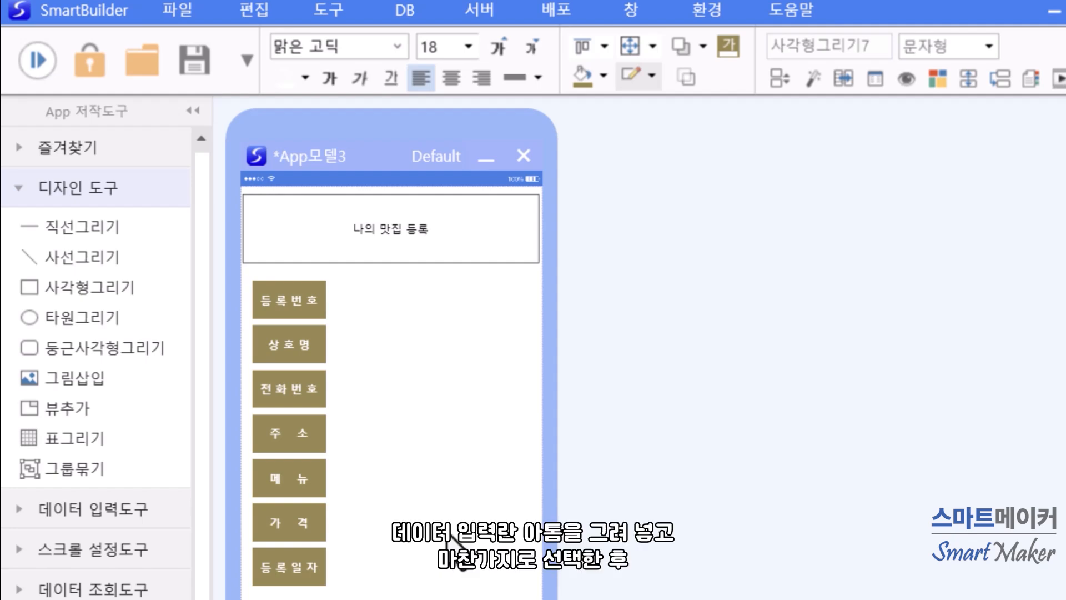
Place a data input field (데이터입력란) beside the 등 록 번 호 label, aligned with it and matching its size
{"action": "left_click", "coordinate": [145, 515]}
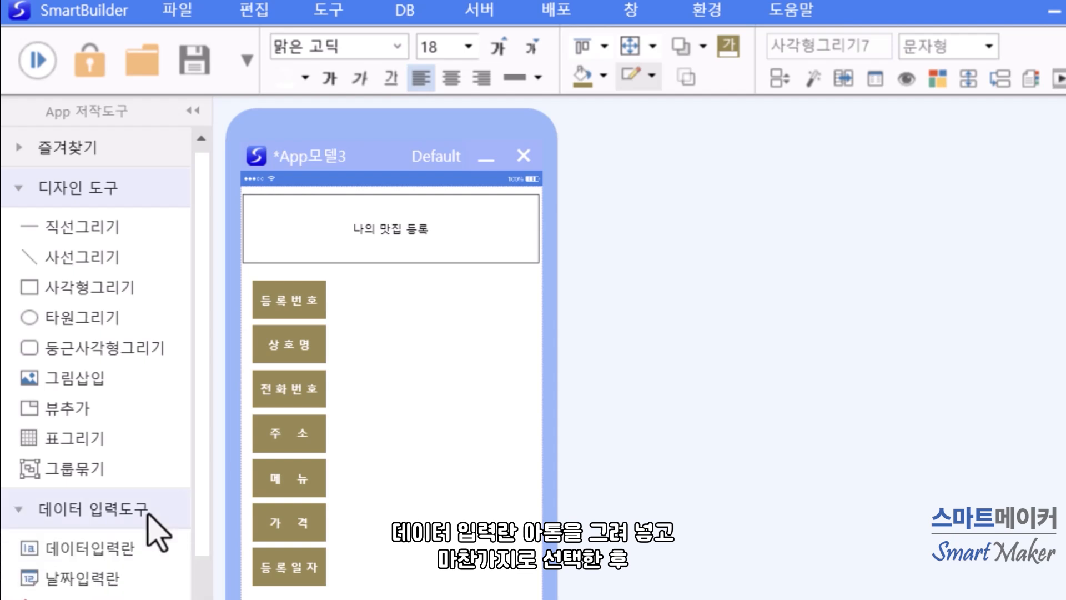
{"action": "left_click_drag", "start_coordinate": [160, 537], "coordinate": [380, 297]}
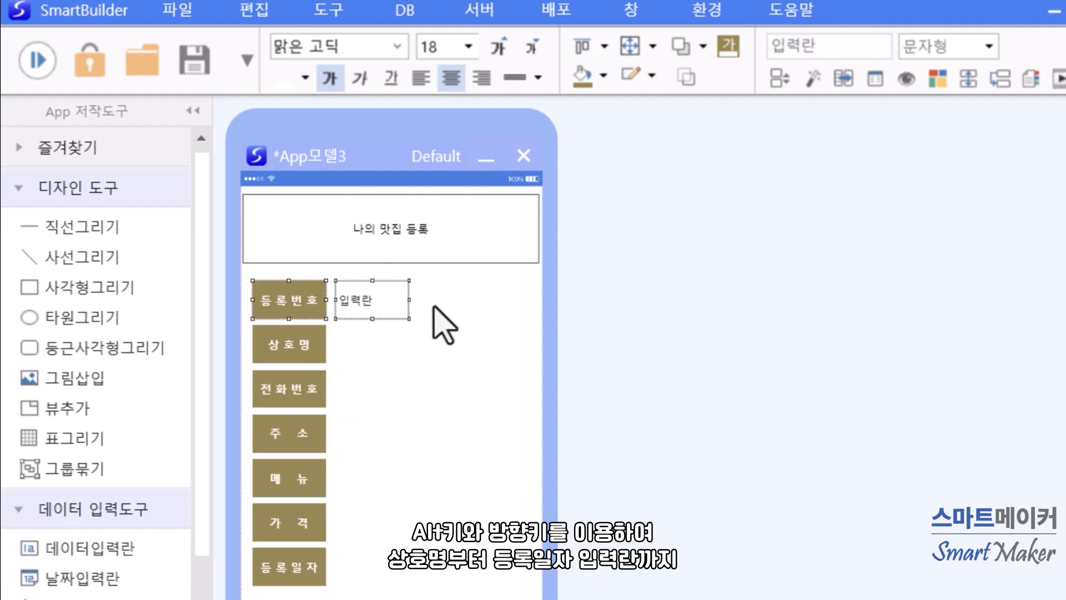
{"action": "left_click", "coordinate": [433, 305]}
Duplicate the data input field downward six times so every item label down to 등 록 일 자 has one
{"action": "left_click", "coordinate": [401, 293]}
{"action": "key", "text": "ctrl+v"}
{"action": "key", "text": "ctrl+v"}
{"action": "key", "text": "ctrl+v"}
{"action": "key", "text": "ctrl+v"}
{"action": "key", "text": "ctrl+v"}
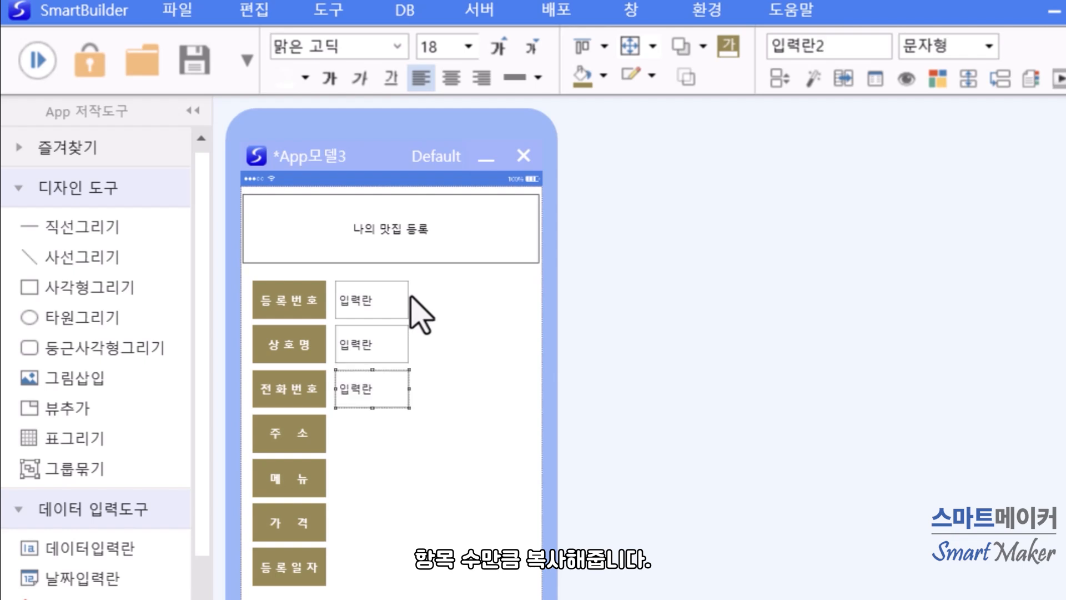
{"action": "key", "text": "ctrl+v"}
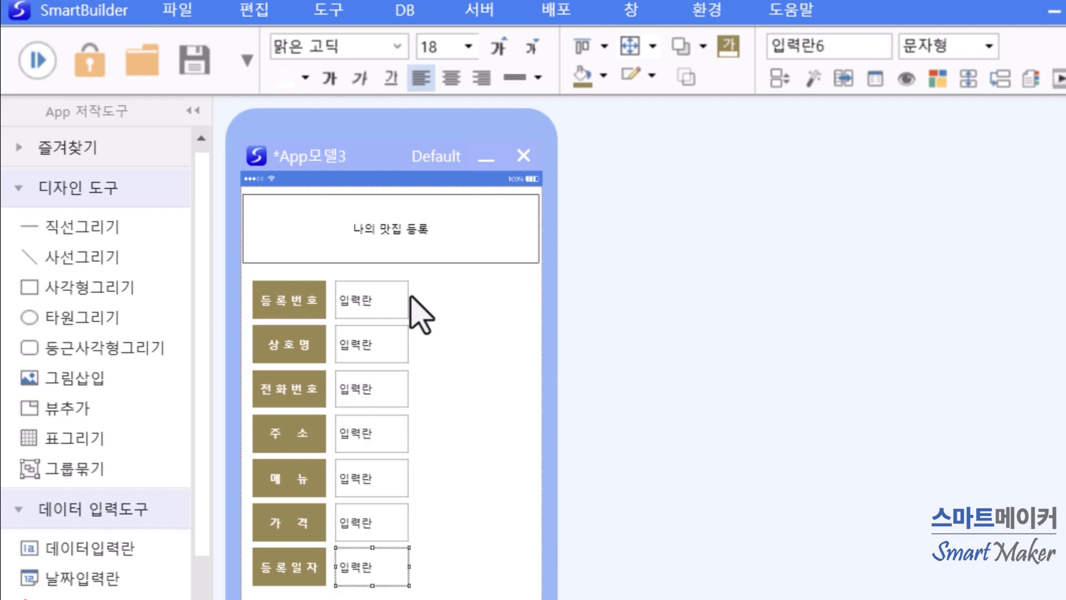
{"action": "left_click", "coordinate": [481, 457]}
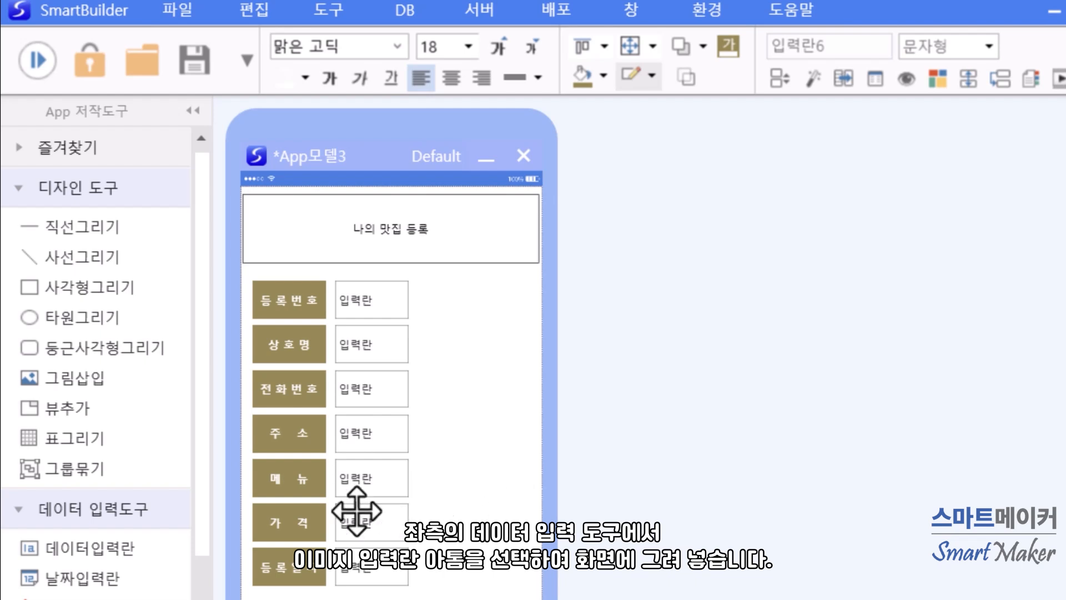
Add an image input field (이미지입력란) below the 등 록 일 자 row and widen it across most of the form
{"action": "left_click", "coordinate": [123, 552]}
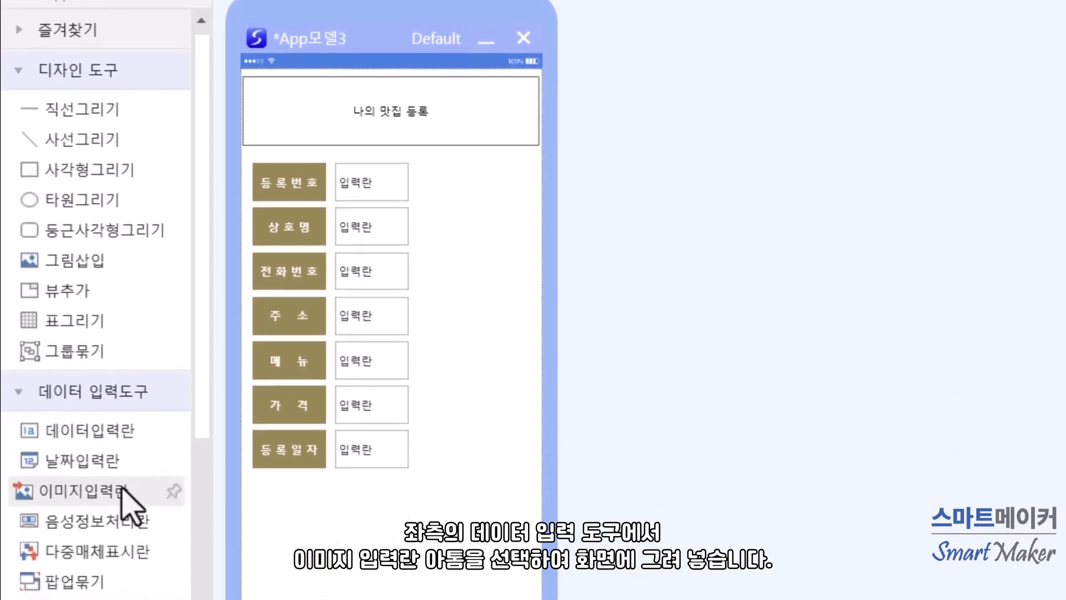
{"action": "left_click", "coordinate": [298, 529]}
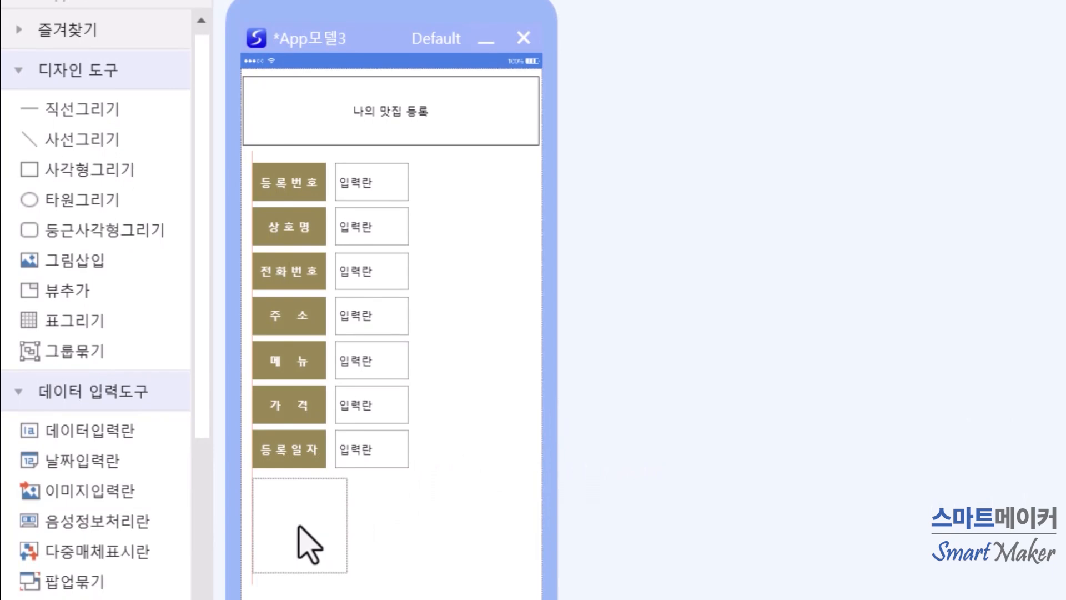
{"action": "left_click_drag", "start_coordinate": [347, 570], "coordinate": [532, 583]}
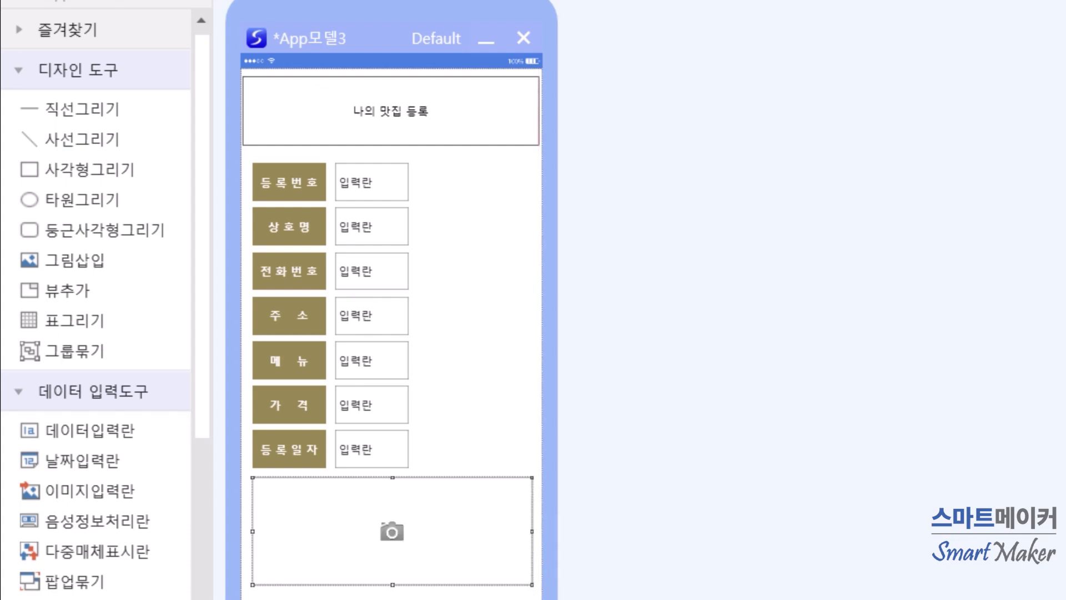
{"action": "key", "text": "Escape"}
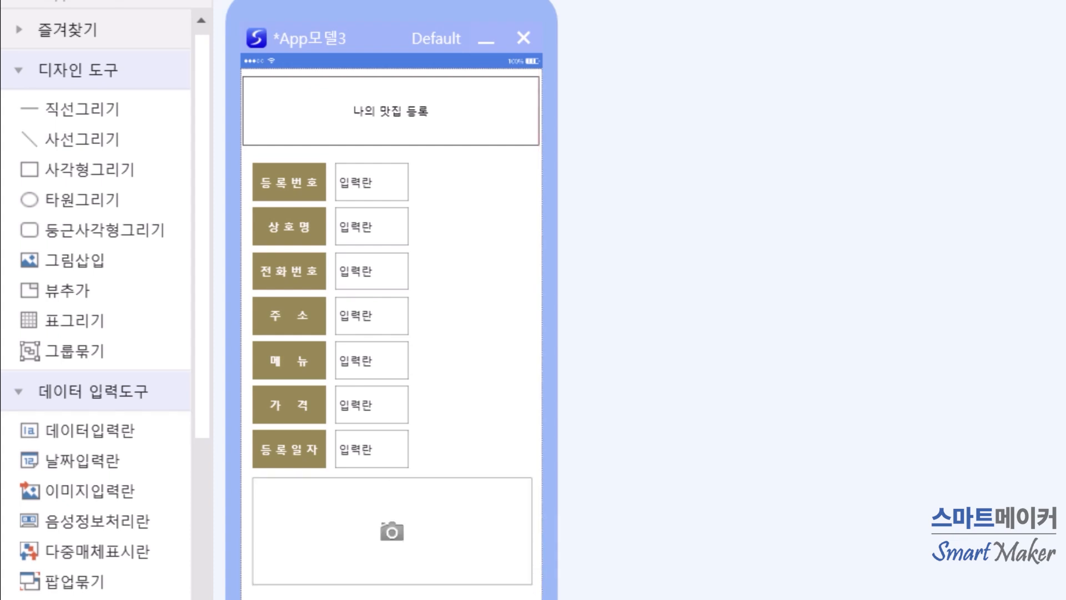
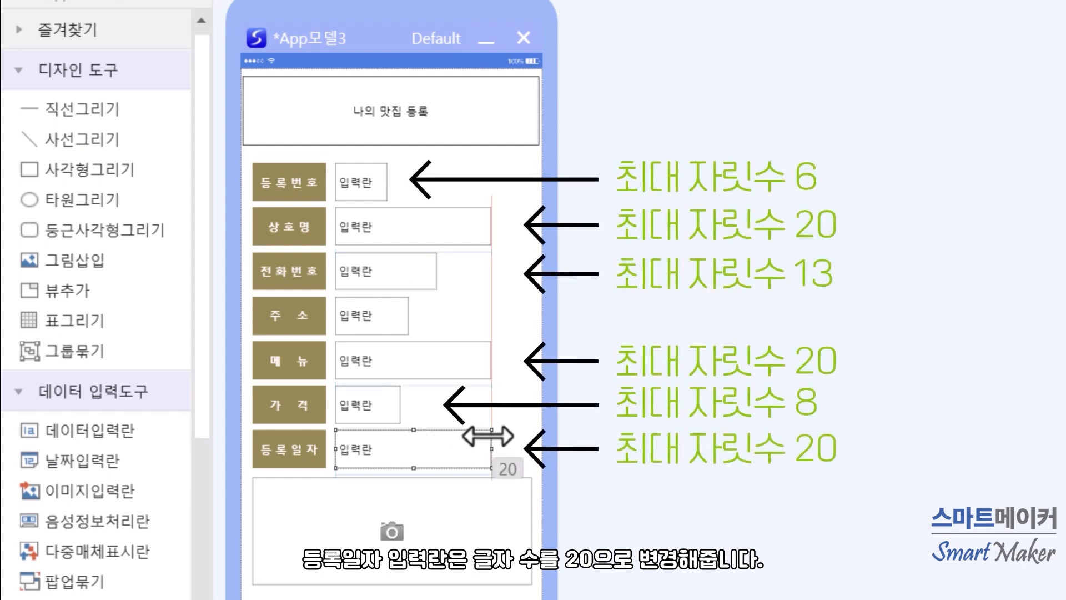
Widen the input field of the 주 소 row to about 23 characters
{"action": "left_click", "coordinate": [472, 398]}
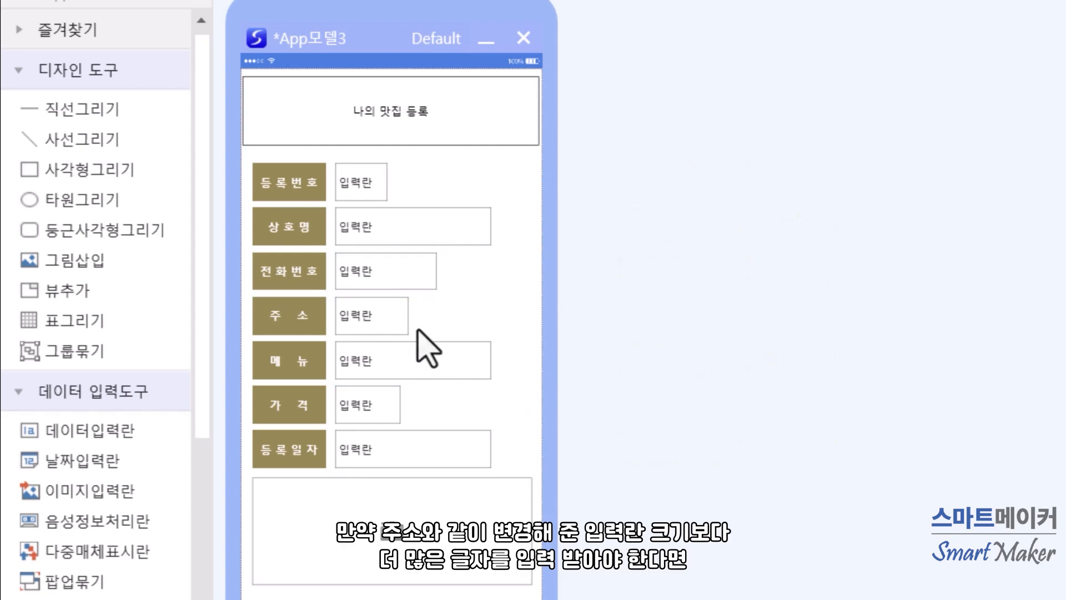
{"action": "left_click", "coordinate": [405, 316]}
{"action": "left_click_drag", "start_coordinate": [411, 315], "coordinate": [516, 316]}
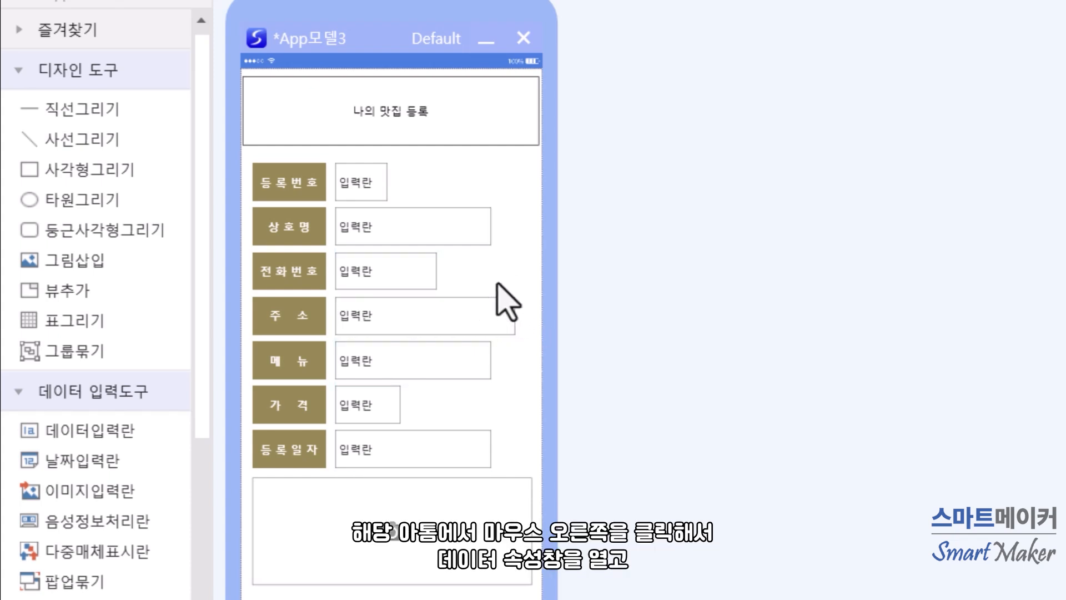
Set the maximum length (최대자릿수) of the 주 소 input field to 60 in its data properties
{"action": "right_click", "coordinate": [493, 307]}
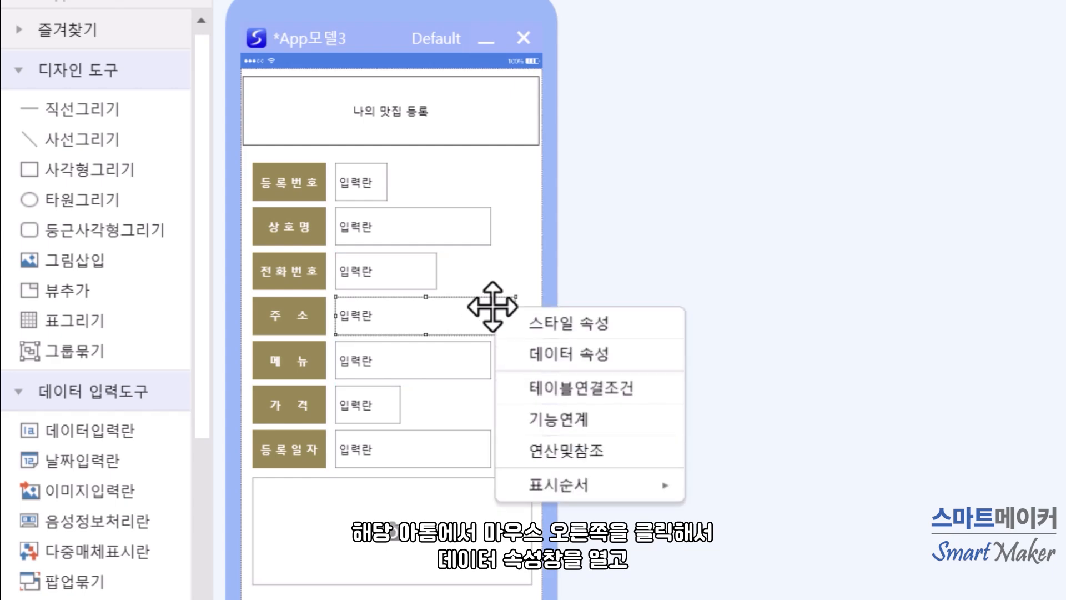
{"action": "left_click", "coordinate": [528, 366]}
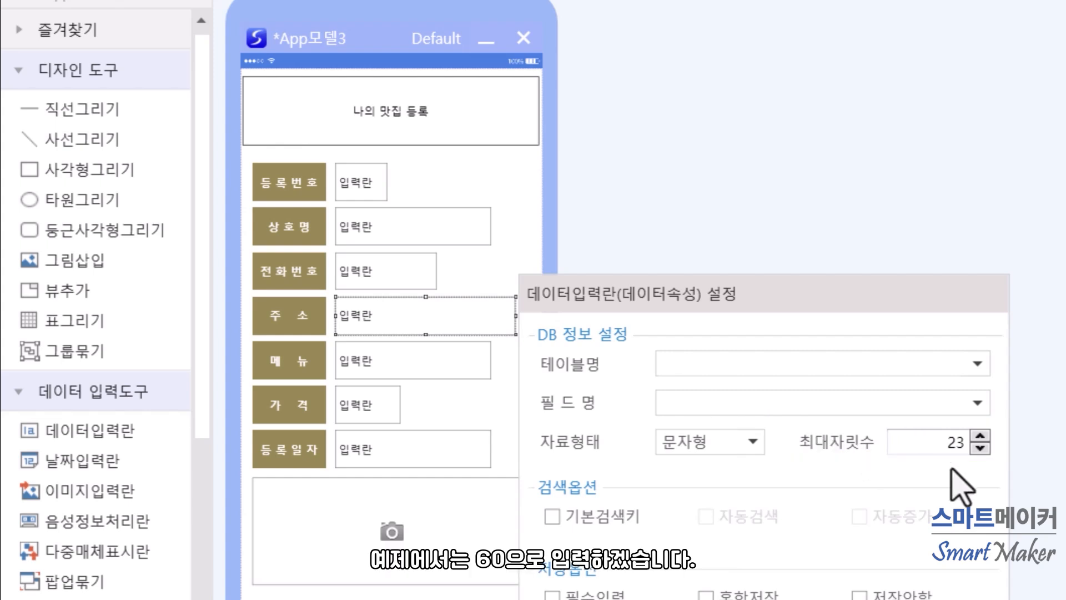
{"action": "left_click_drag", "start_coordinate": [924, 440], "coordinate": [994, 441]}
{"action": "type", "text": "60"}
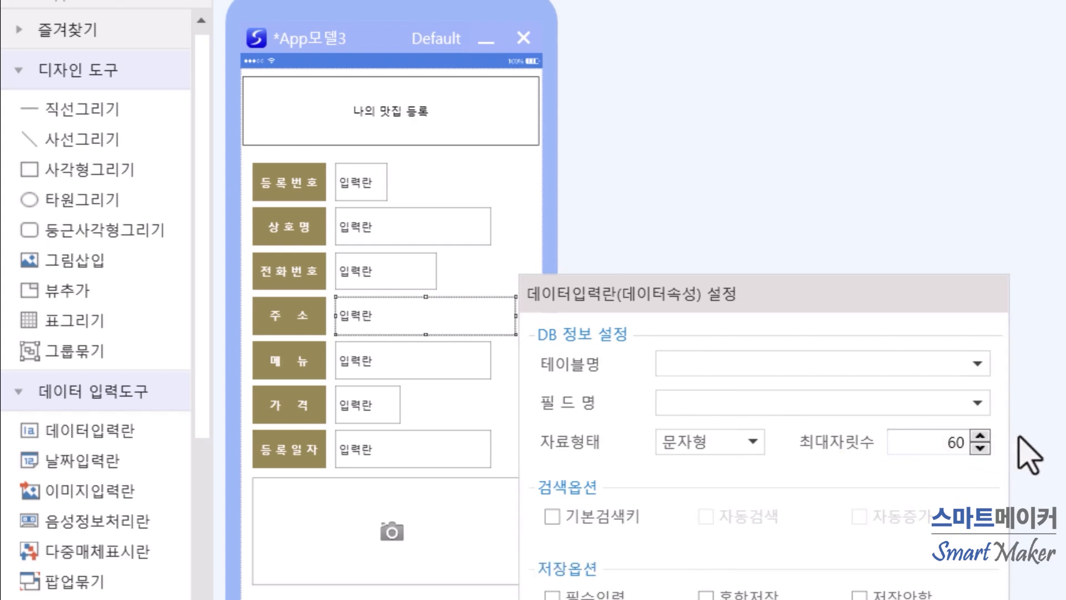
{"action": "key", "text": "Return"}
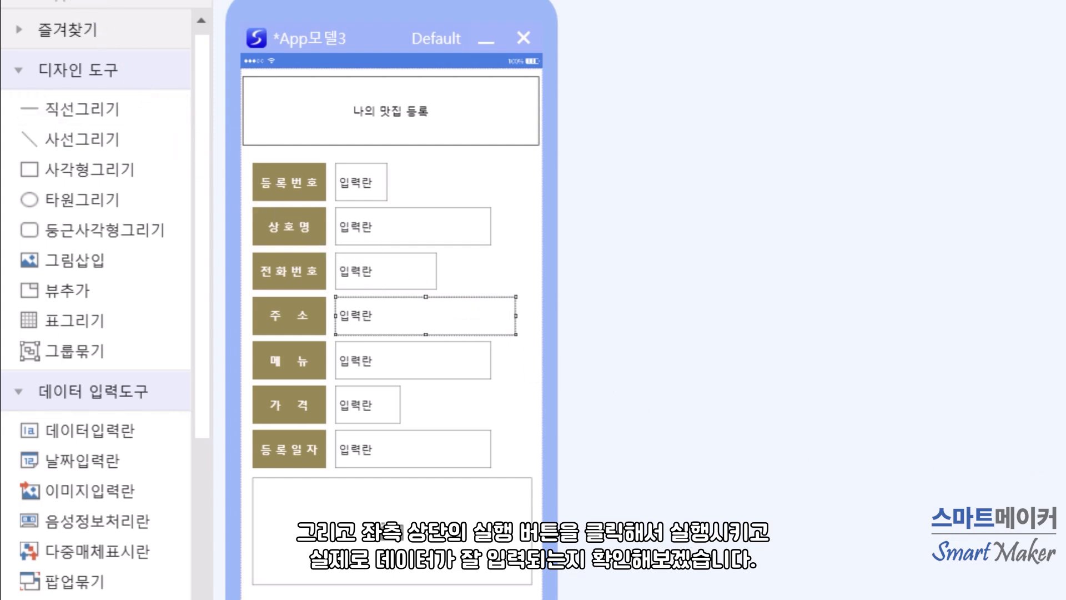
Run the app and enter 1 as the 등록번호 to test data entry
{"action": "left_click", "coordinate": [46, 0]}
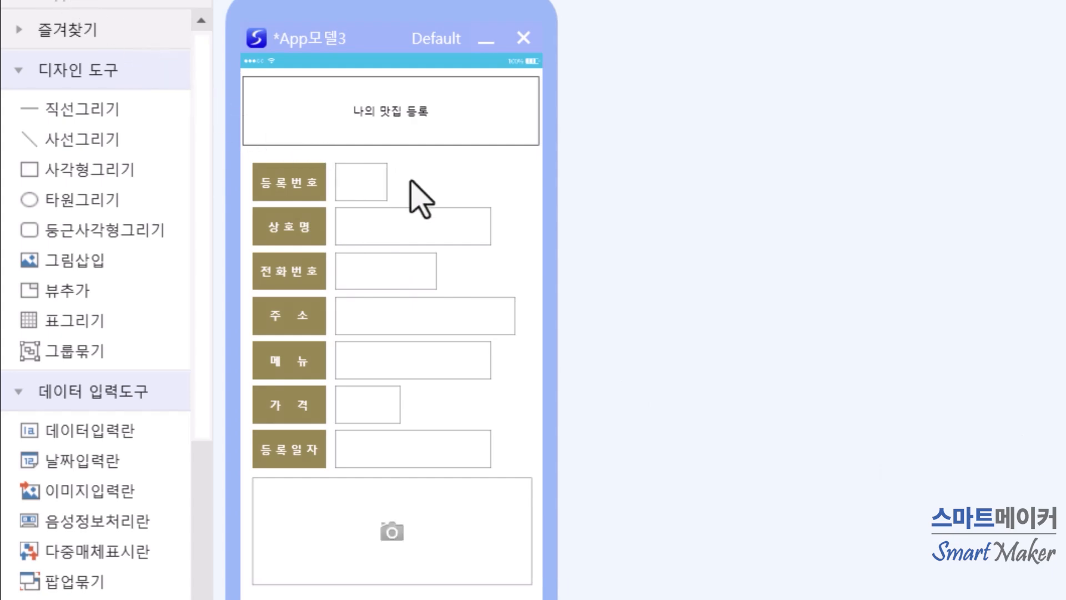
{"action": "left_click", "coordinate": [373, 187]}
{"action": "type", "text": "1"}
{"action": "key", "text": "Tab"}
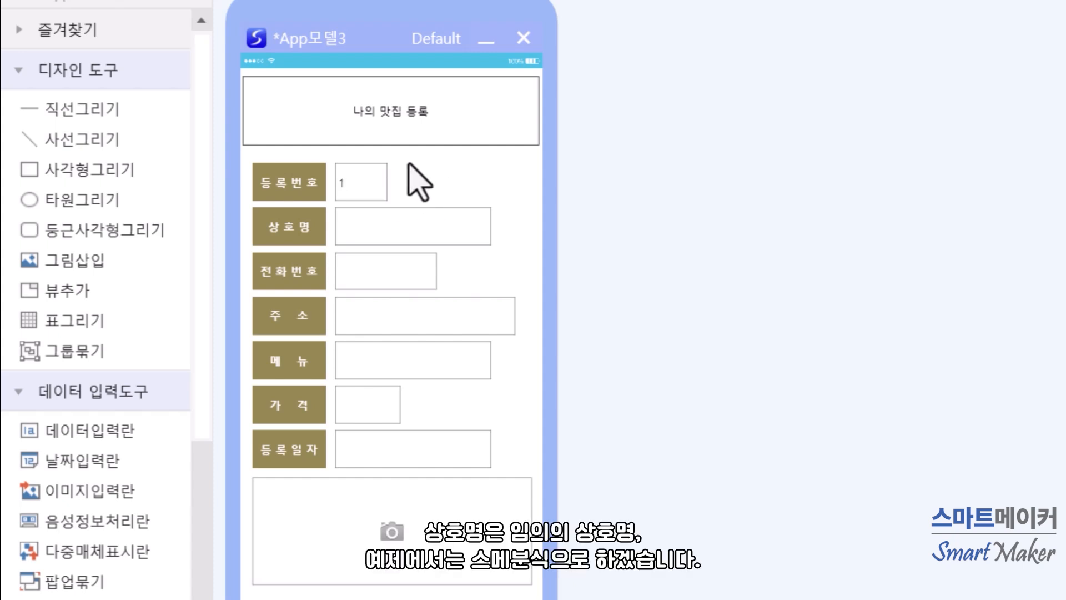
Enter 스메분식 as the 상호명 in the running form and fill in the 전화번호 and 주소 fields with test values
{"action": "type", "text": "스메분시ㄱ"}
{"action": "key", "text": "Tab"}
{"action": "type", "text": "021234567"}
{"action": "key", "text": "Tab"}
{"action": "type", "text": "서우ㄹ 용암ㄱ"}
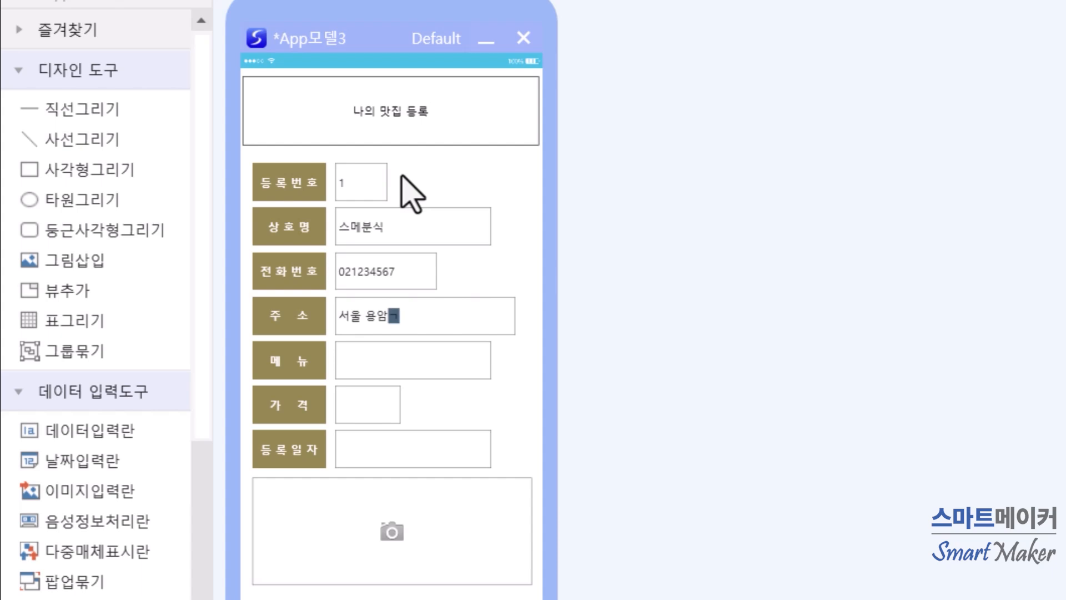
{"action": "type", "text": "ㅜ 성암ㄹㅗ"}
{"action": "key", "text": "Tab"}
Enter 떡볶이 as the 메뉴, 3500 as the 가격 and 20240903 as the 등록일자 of the test record
{"action": "type", "text": "떡볶ㅇㅣ"}
{"action": "key", "text": "Tab"}
{"action": "type", "text": "3500"}
{"action": "key", "text": "Tab"}
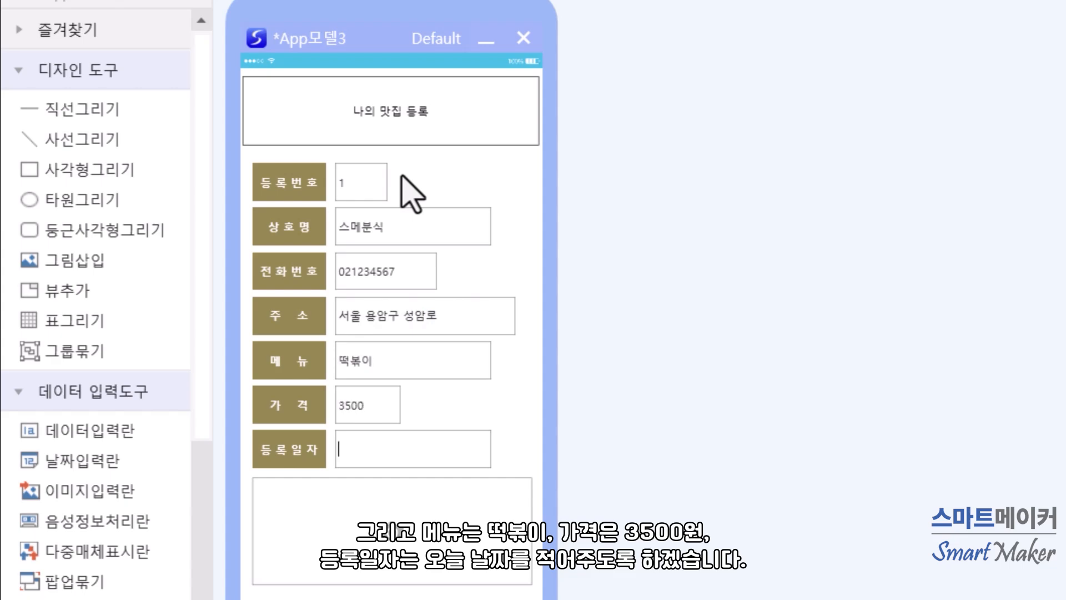
{"action": "type", "text": "20240903"}
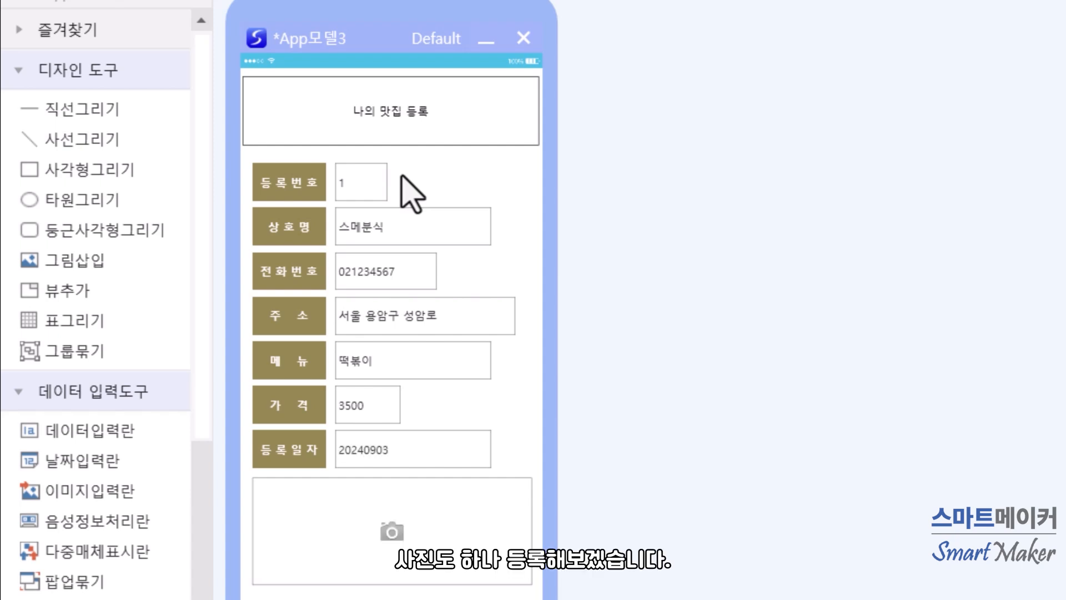
Load the picture 떡볶이.jpg from the images folder into the form's image field
{"action": "right_click", "coordinate": [420, 528]}
{"action": "left_click", "coordinate": [486, 418]}
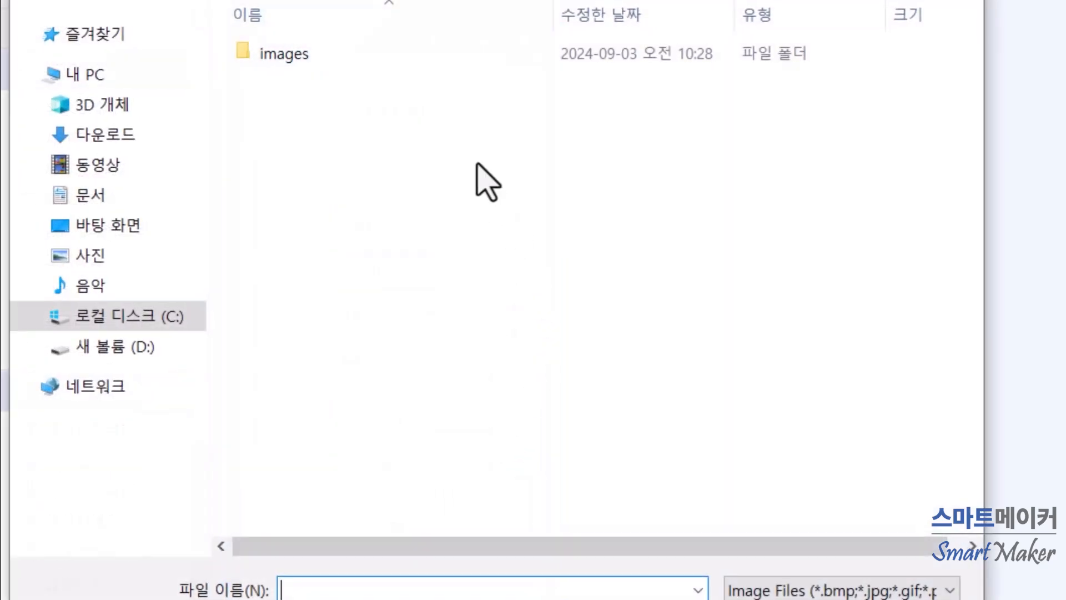
{"action": "double_click", "coordinate": [397, 59]}
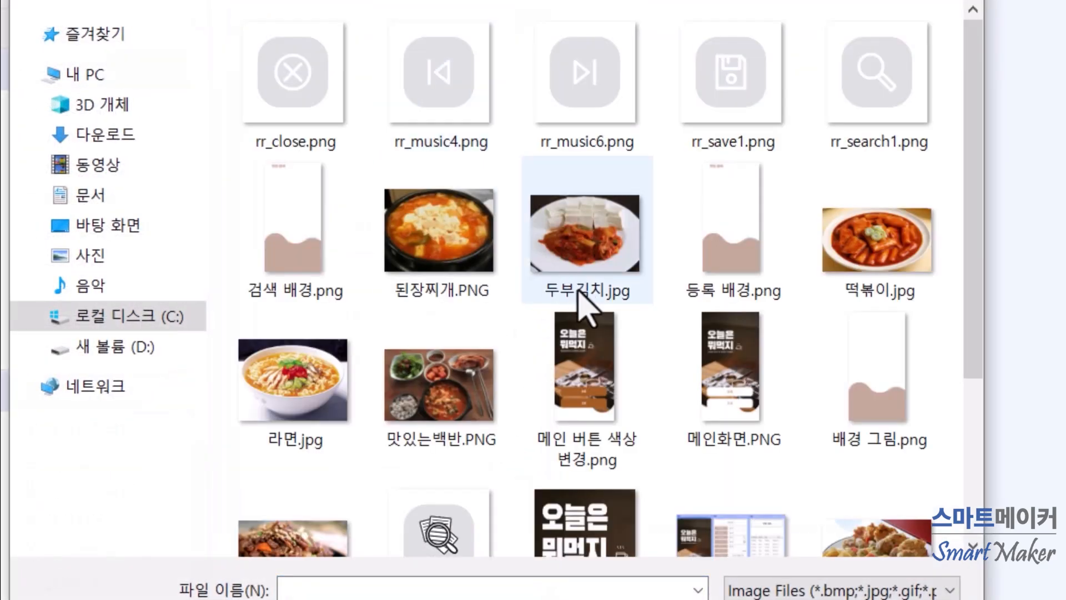
{"action": "double_click", "coordinate": [822, 247]}
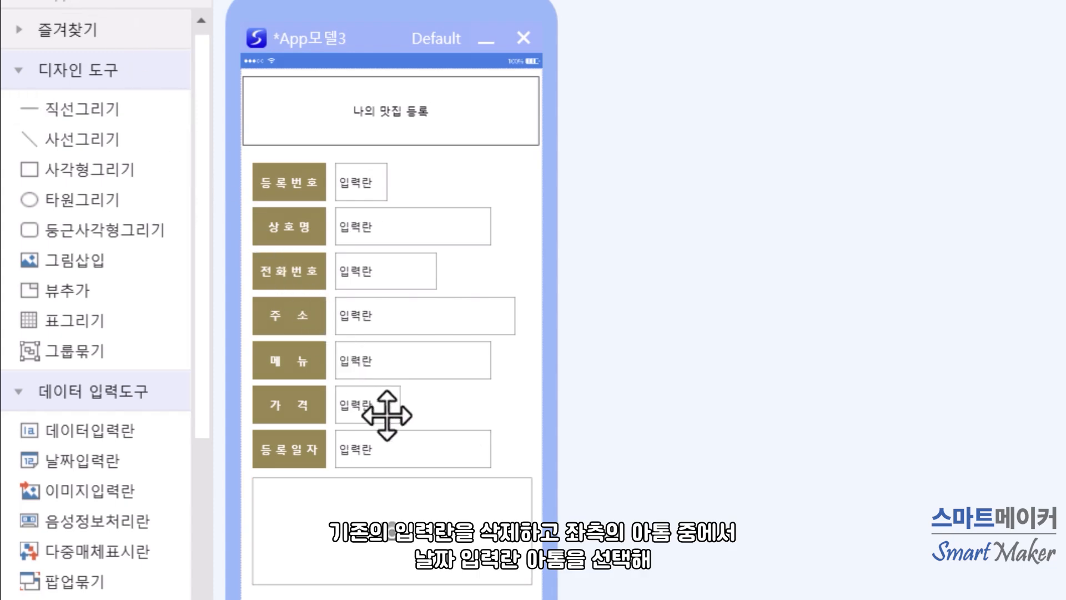
Replace the plain input field of the 등록일자 row with a date input field (날짜입력란) in the same place
{"action": "left_click", "coordinate": [395, 442]}
{"action": "key", "text": "Delete"}
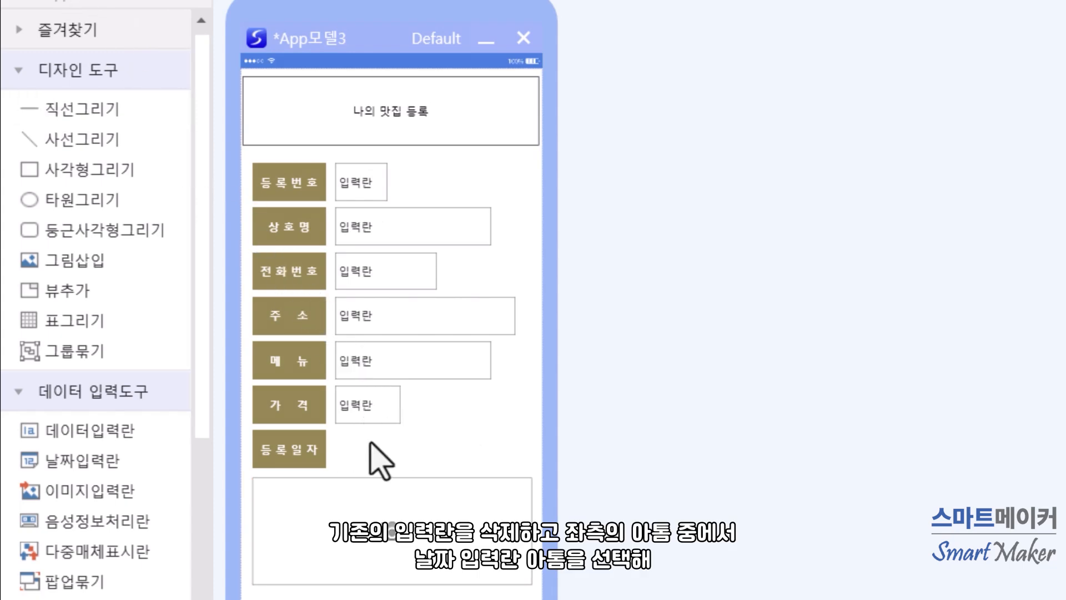
{"action": "left_click_drag", "start_coordinate": [162, 463], "coordinate": [389, 449]}
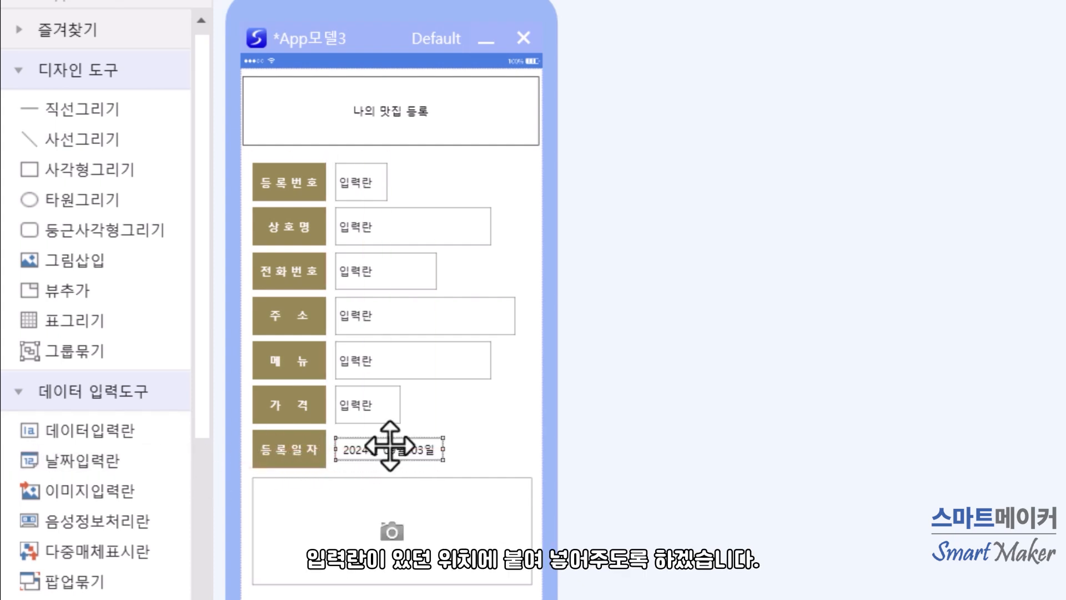
{"action": "left_click", "coordinate": [482, 453]}
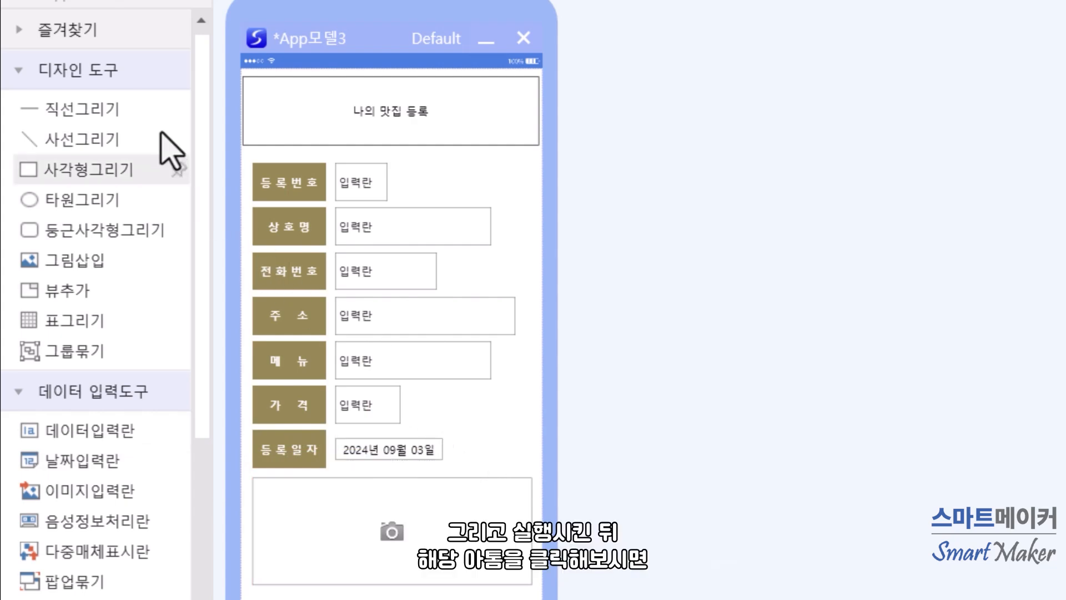
Run the app and test the 등록일자 date picker by choosing 2024년 9월 6일
{"action": "left_click", "coordinate": [83, 1]}
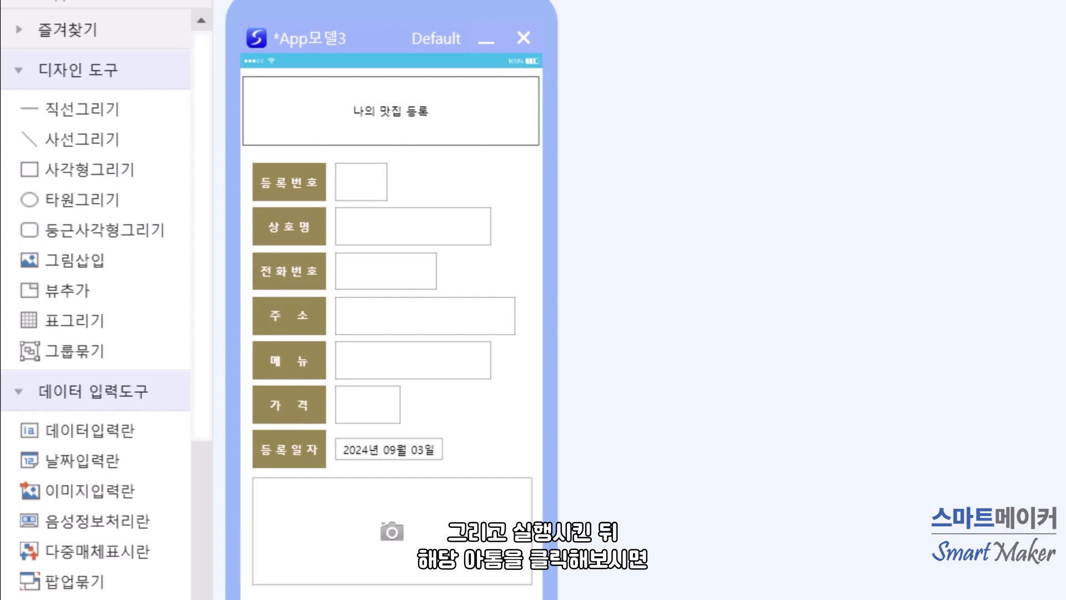
{"action": "left_click", "coordinate": [396, 444]}
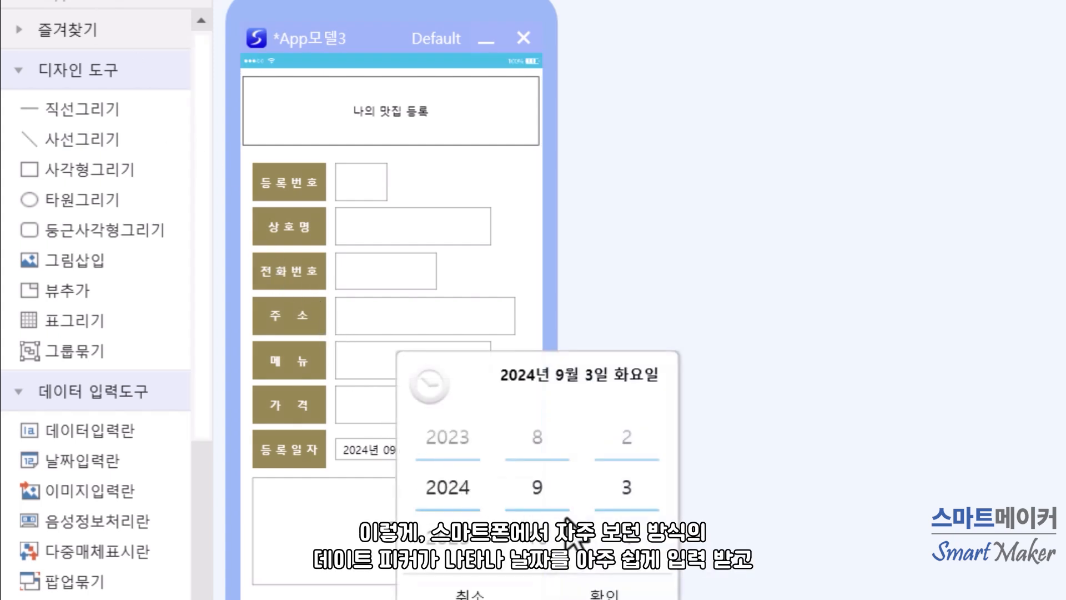
{"action": "scroll", "coordinate": [613, 536], "scroll_direction": "down", "scroll_amount": 1}
{"action": "scroll", "coordinate": [615, 537], "scroll_direction": "down", "scroll_amount": 1}
{"action": "scroll", "coordinate": [620, 536], "scroll_direction": "down", "scroll_amount": 1}
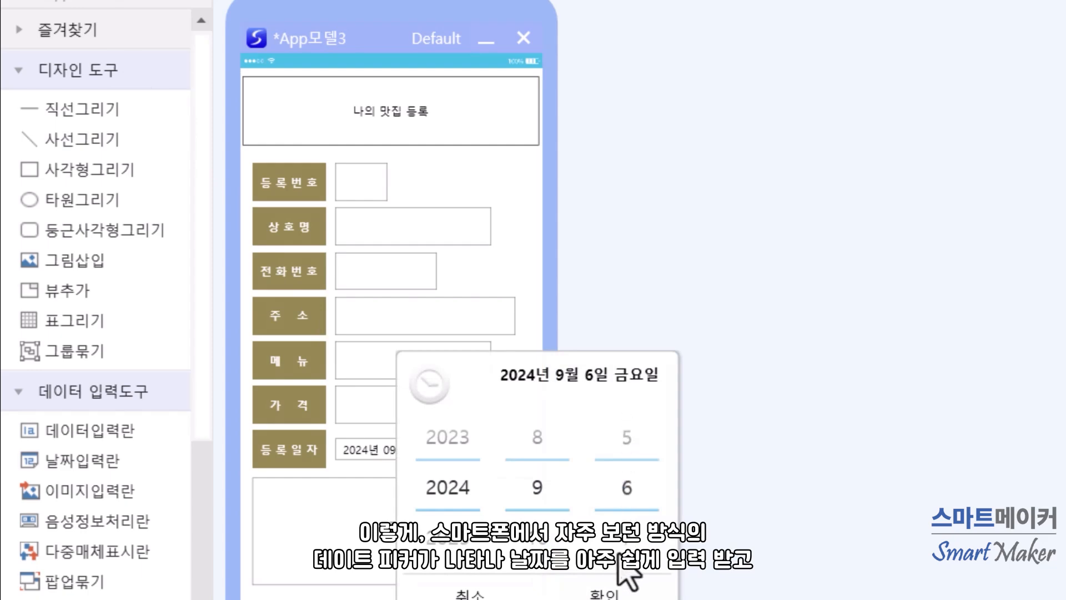
{"action": "left_click", "coordinate": [612, 592]}
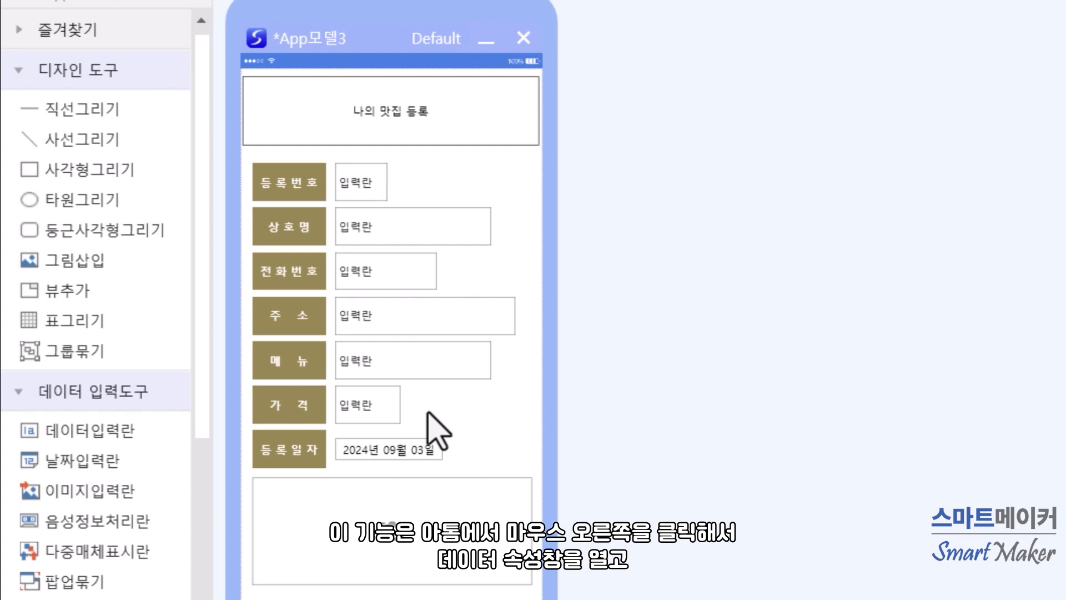
Set the data type (자료형태) of the 가격 input field to 정수형 in its data properties
{"action": "right_click", "coordinate": [391, 406]}
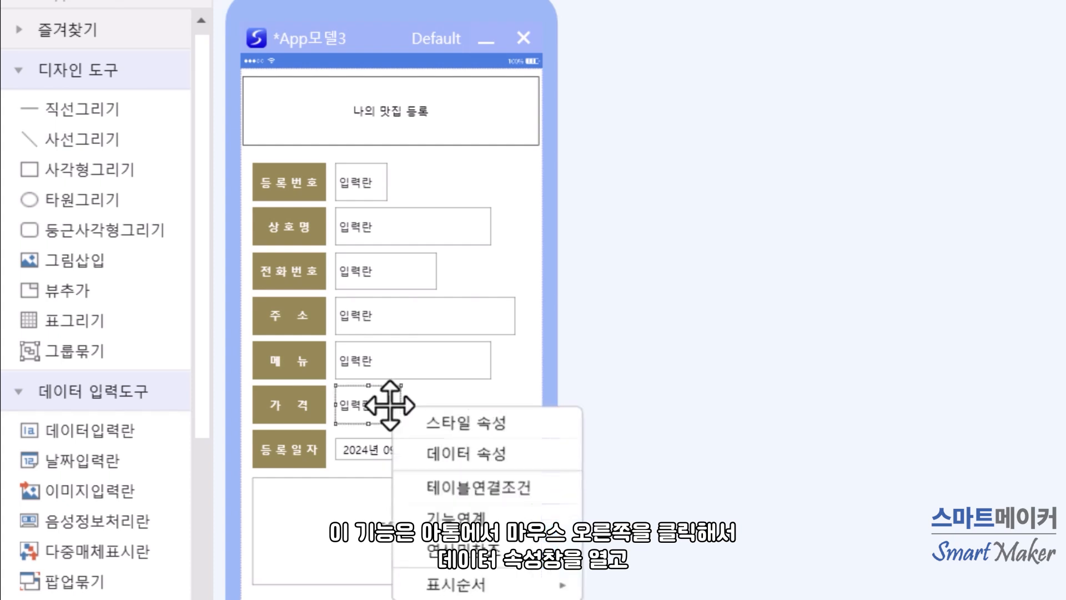
{"action": "left_click", "coordinate": [441, 454]}
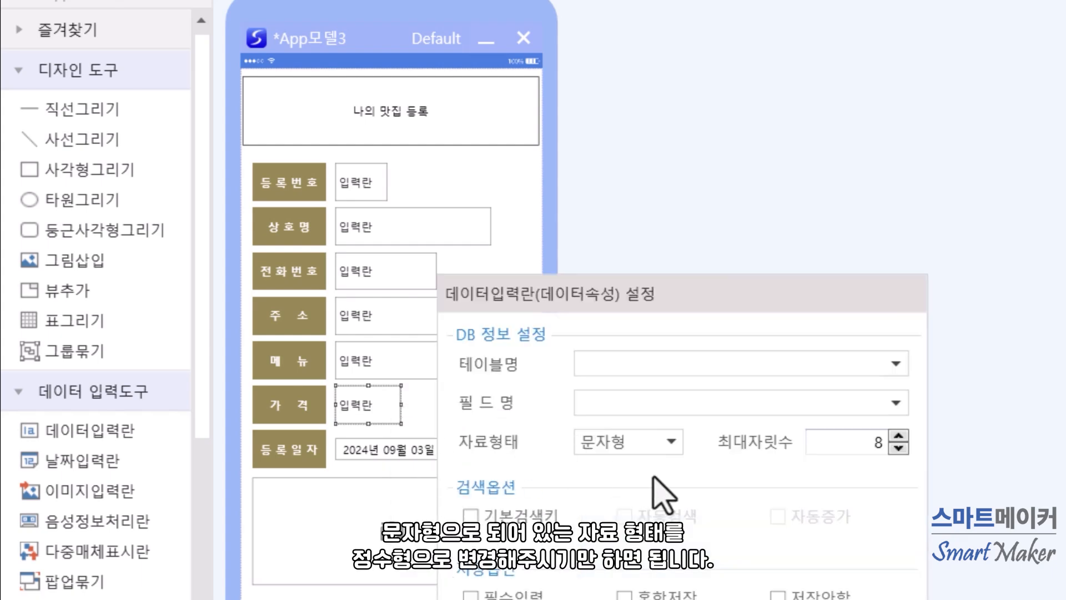
{"action": "left_click", "coordinate": [671, 443]}
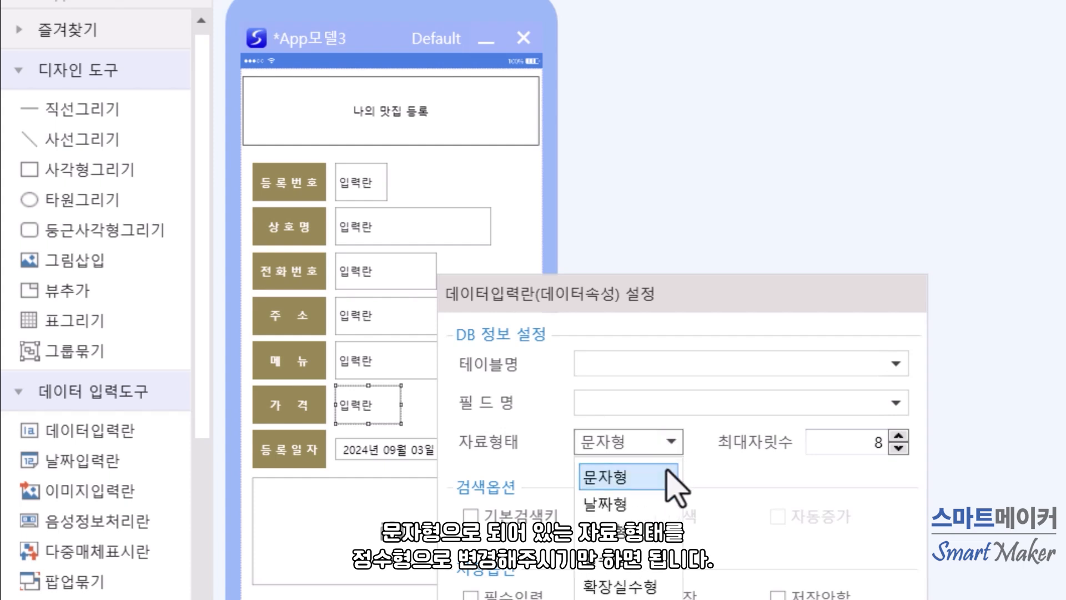
{"action": "left_click", "coordinate": [656, 532]}
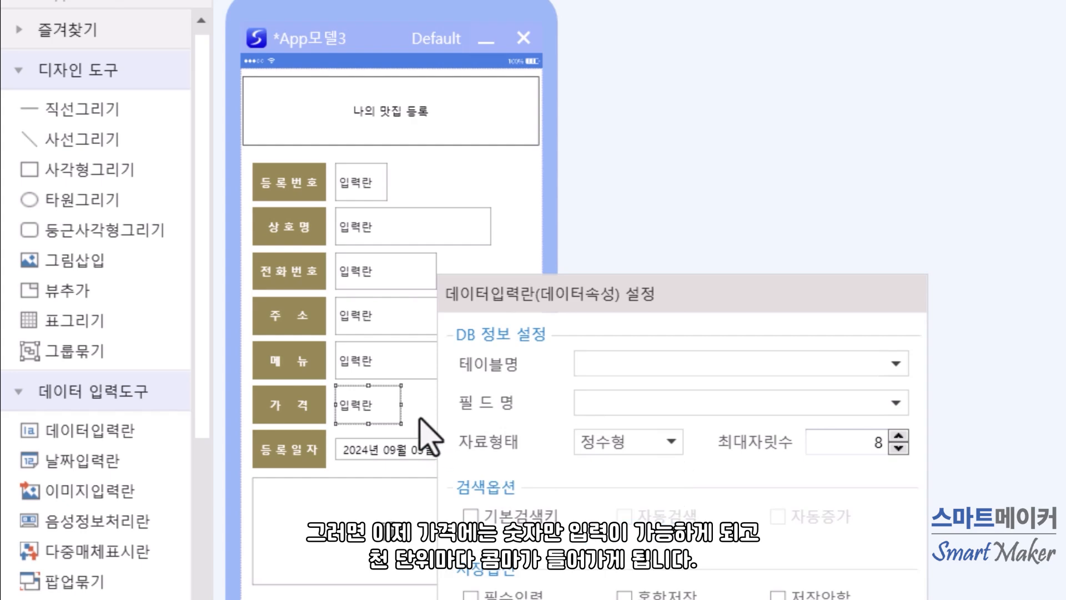
{"action": "left_click", "coordinate": [421, 427]}
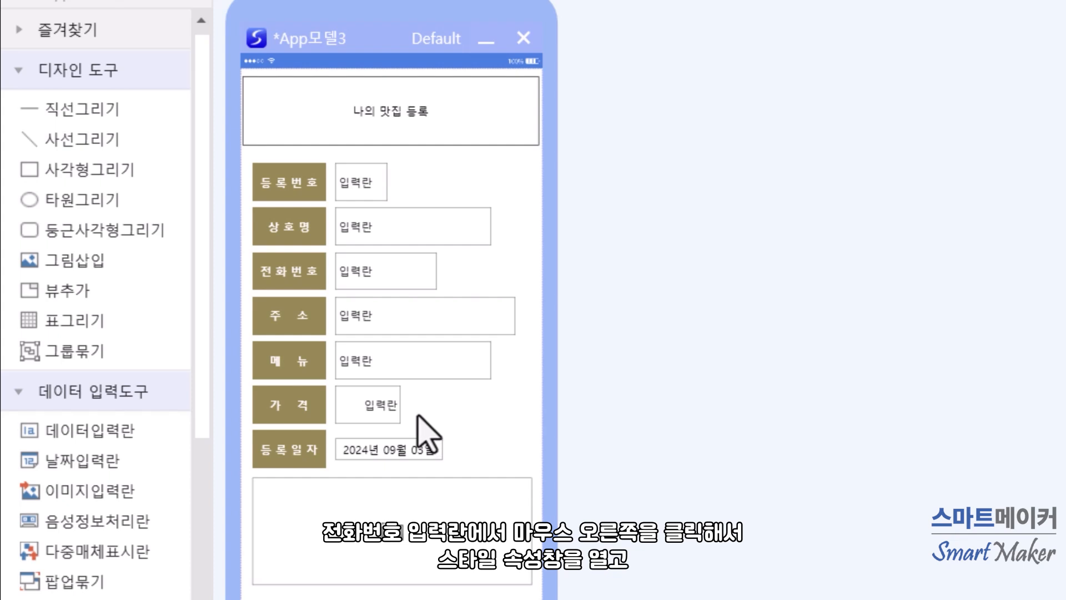
Set the dynamic property (동적속성) of the 전화번호 input field to 전화번호 in its style properties
{"action": "right_click", "coordinate": [421, 278]}
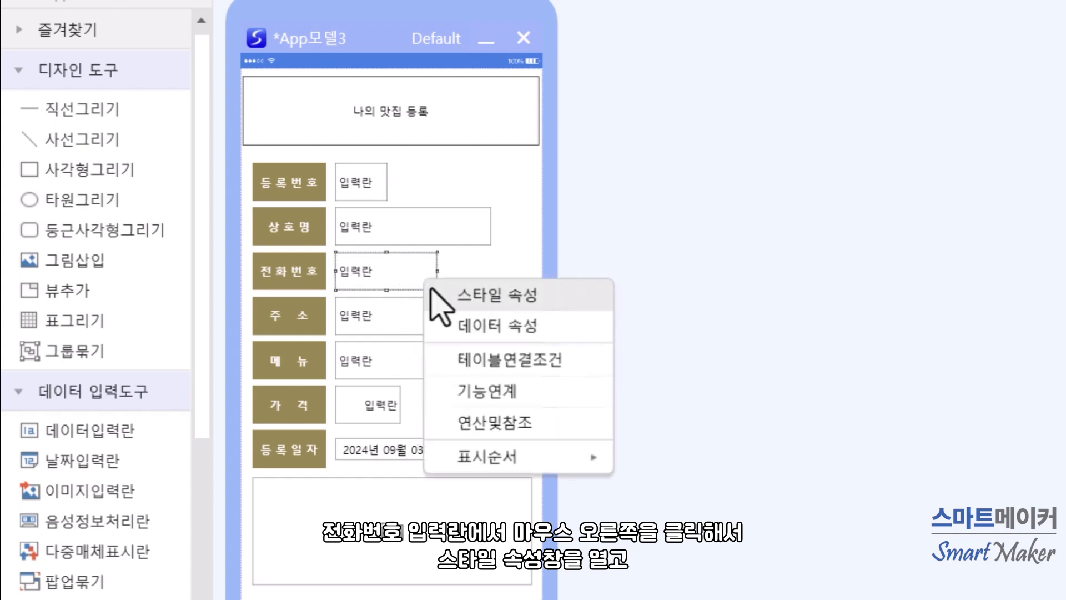
{"action": "left_click", "coordinate": [443, 295]}
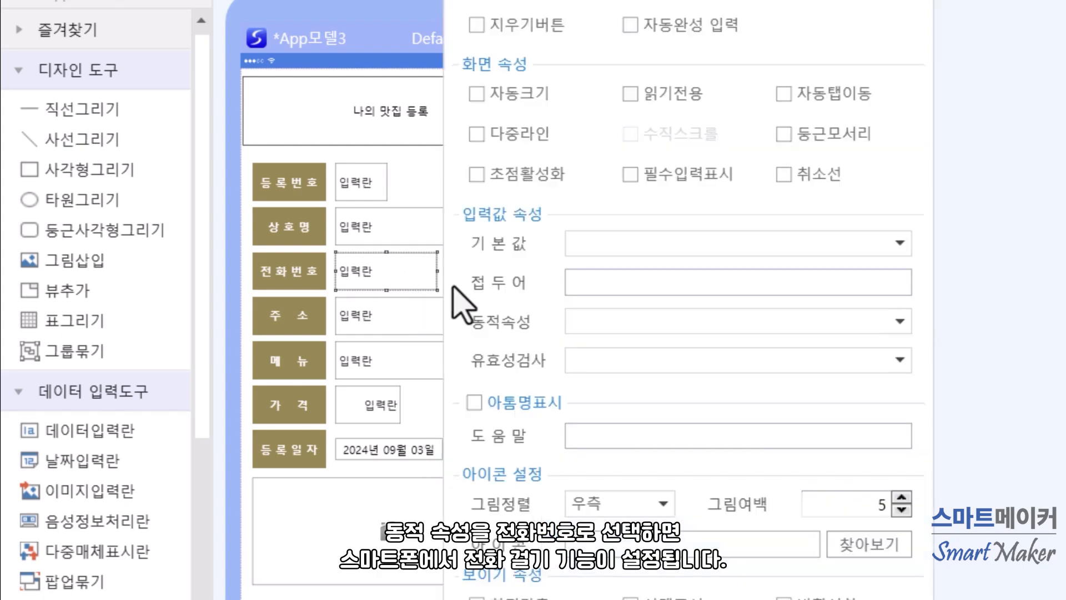
{"action": "left_click", "coordinate": [899, 322]}
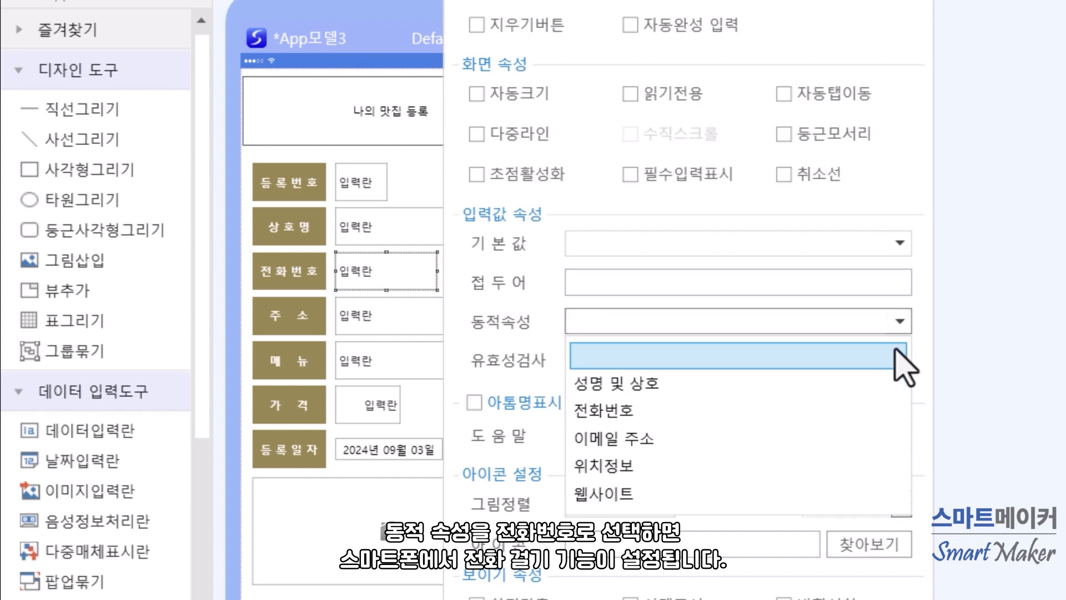
{"action": "left_click", "coordinate": [891, 410]}
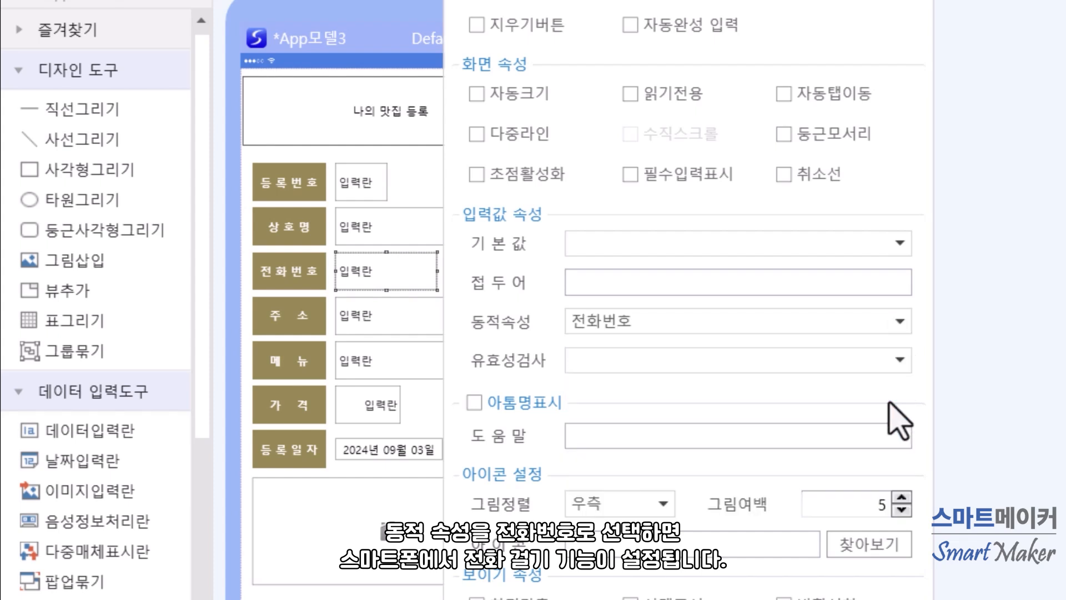
{"action": "left_click", "coordinate": [965, 419]}
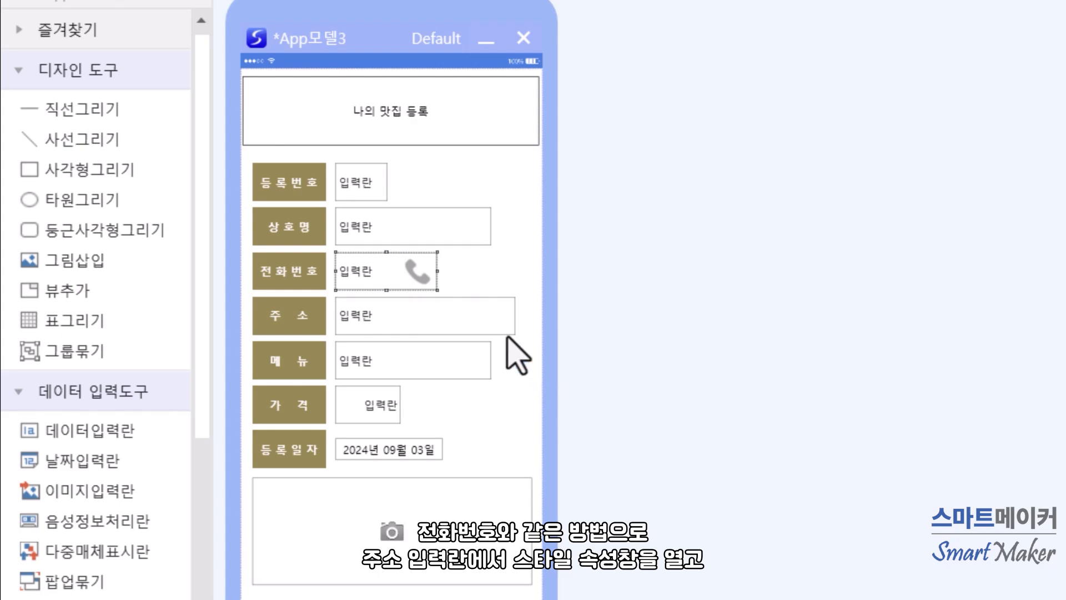
Set the dynamic property (동적속성) of the 주소 input field to 위치정보 in its style properties
{"action": "left_click", "coordinate": [500, 318]}
{"action": "right_click", "coordinate": [508, 326]}
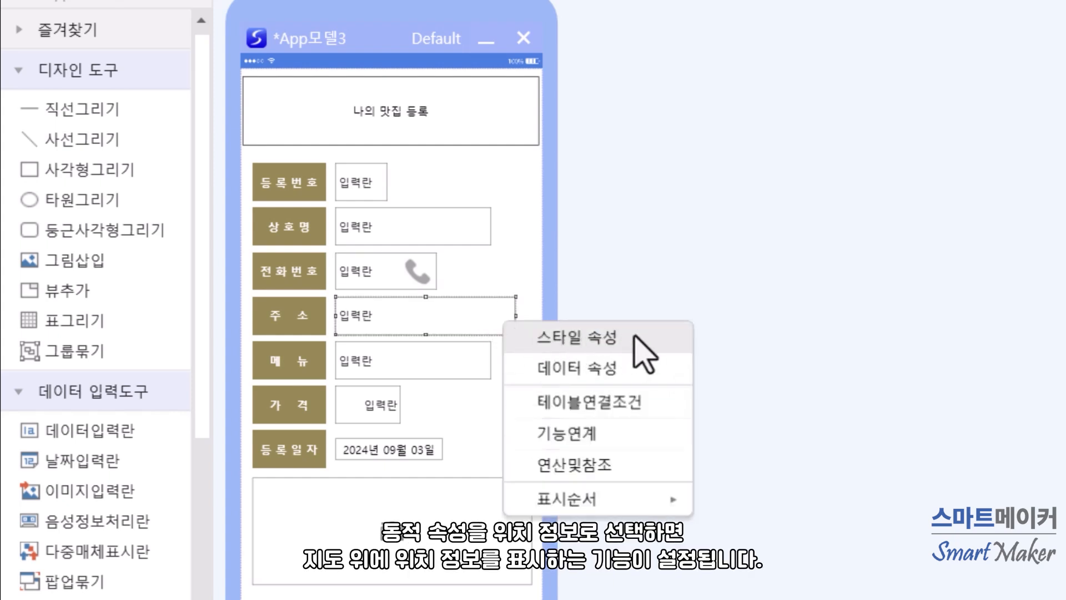
{"action": "left_click", "coordinate": [655, 337]}
{"action": "left_click", "coordinate": [930, 334]}
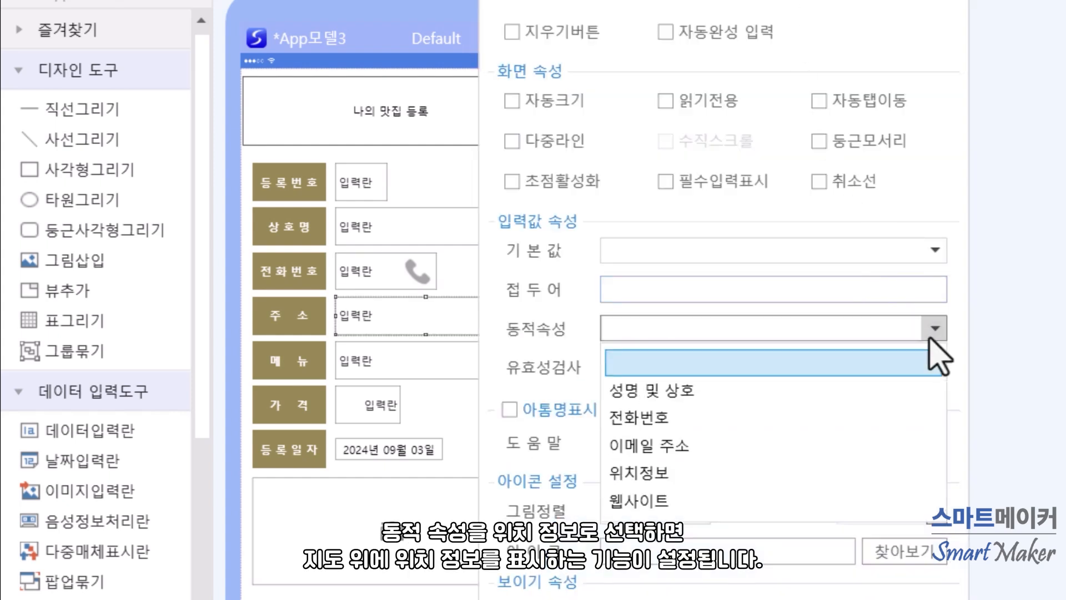
{"action": "left_click", "coordinate": [866, 470]}
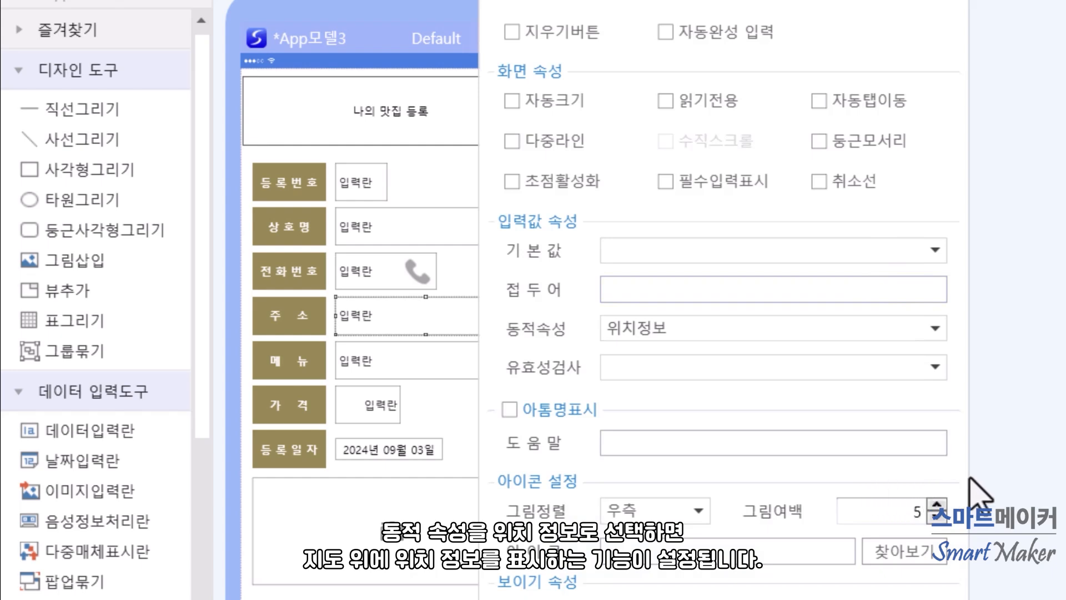
{"action": "left_click", "coordinate": [1016, 461]}
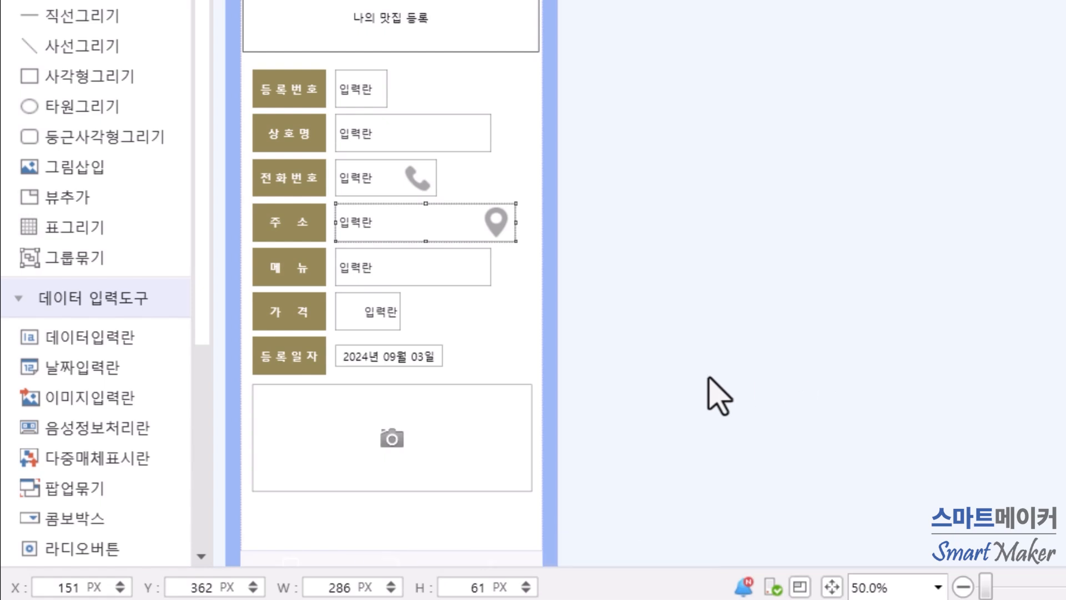
Add a function button (기능버튼) from the event tools below the image field, at about X 19, Y 842 px
{"action": "left_click", "coordinate": [155, 311]}
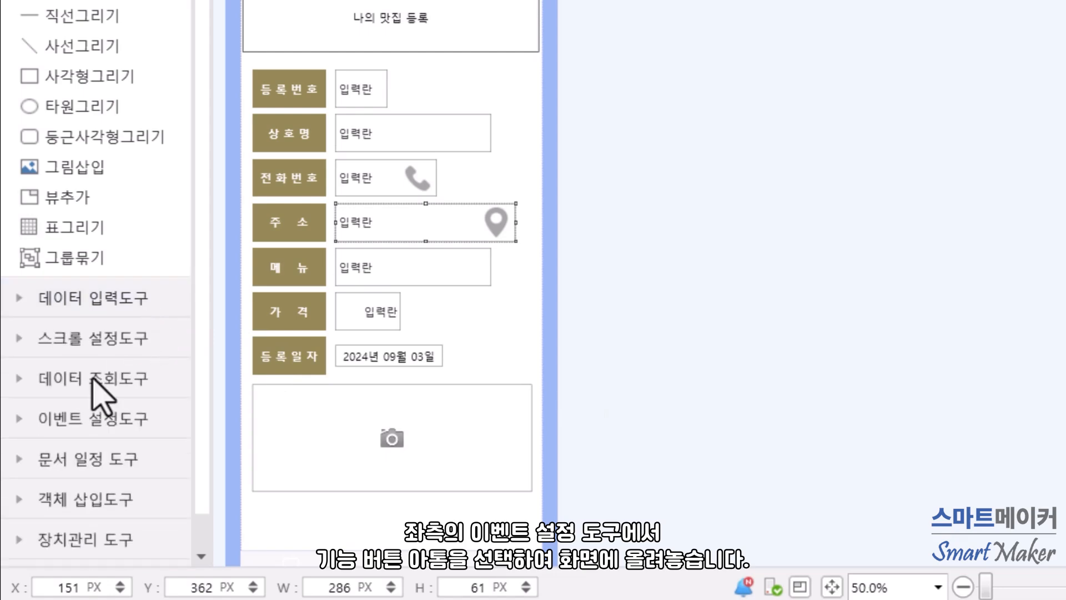
{"action": "left_click", "coordinate": [82, 422]}
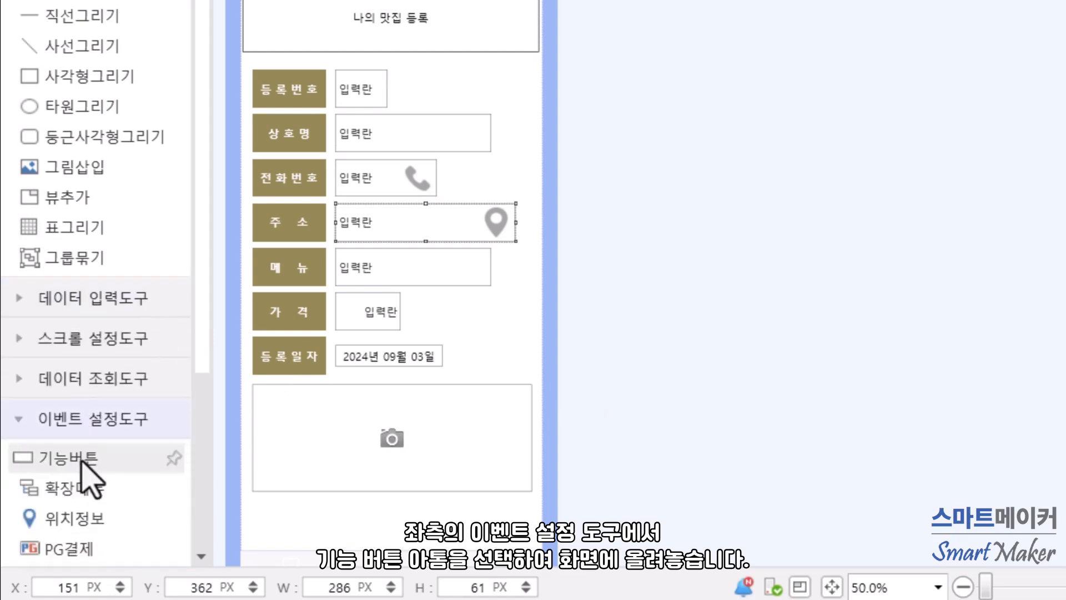
{"action": "left_click_drag", "start_coordinate": [247, 522], "coordinate": [282, 521]}
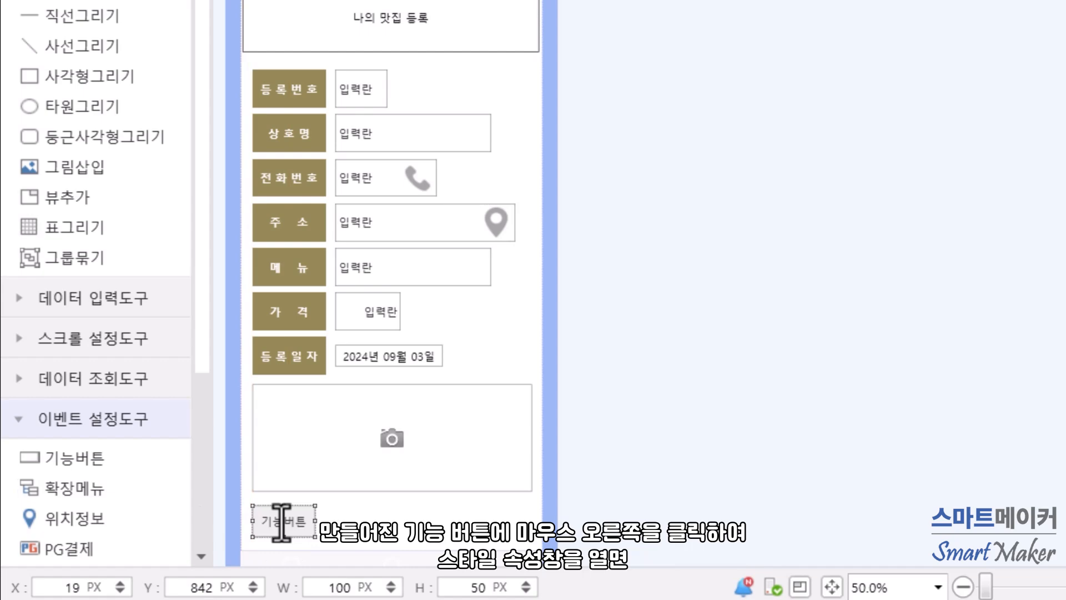
Set the function (기능선택) of the new button to 앞장 in its style properties
{"action": "right_click", "coordinate": [281, 522]}
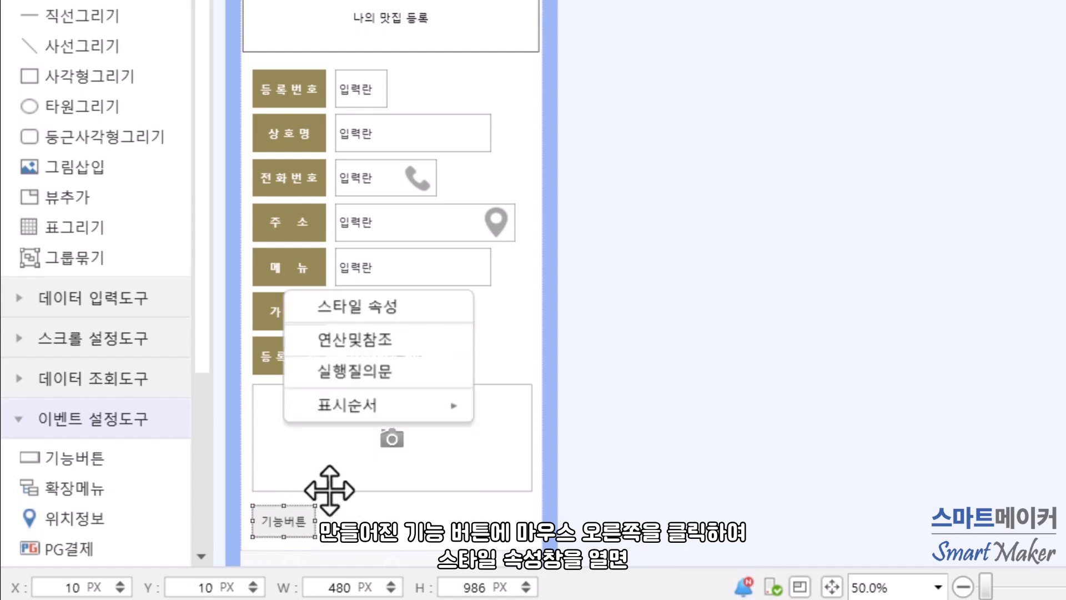
{"action": "left_click", "coordinate": [416, 315]}
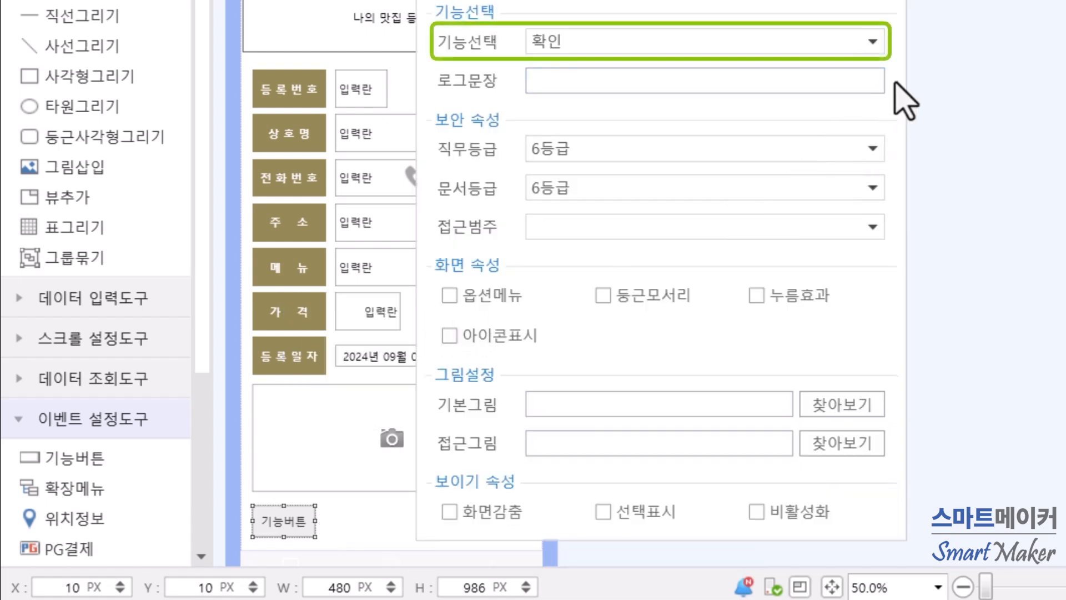
{"action": "left_click", "coordinate": [874, 42]}
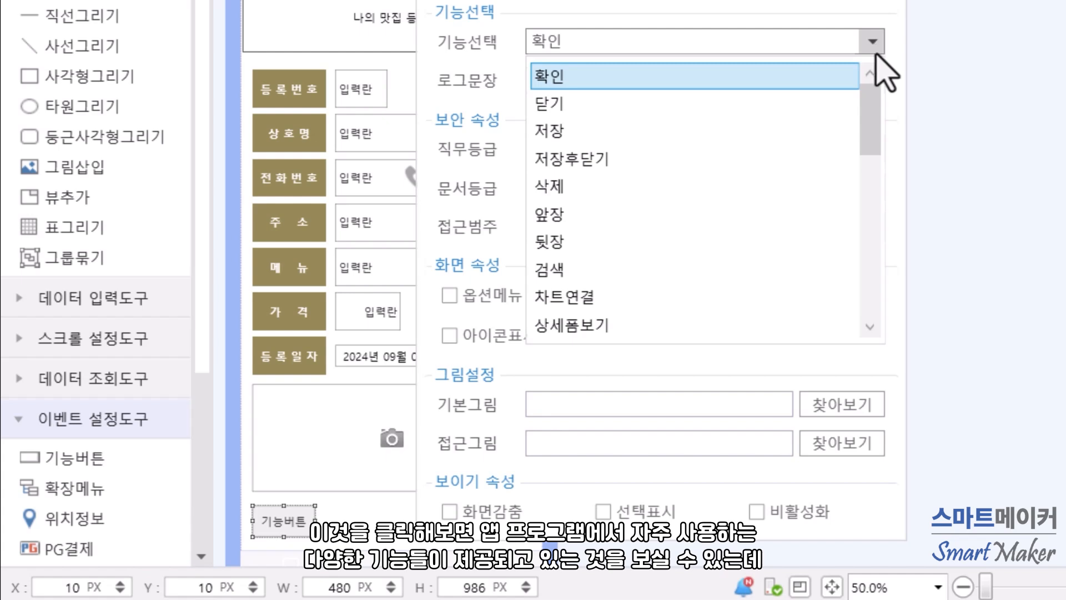
{"action": "scroll", "coordinate": [881, 158], "scroll_direction": "down", "scroll_amount": 1}
{"action": "left_click_drag", "start_coordinate": [873, 141], "coordinate": [884, 122]}
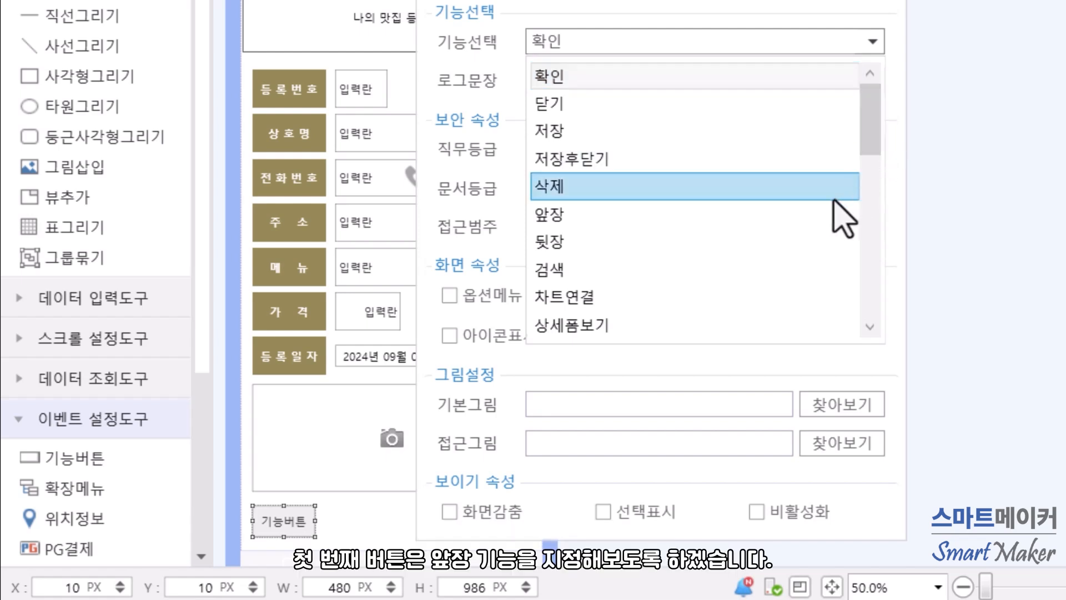
{"action": "left_click", "coordinate": [820, 237]}
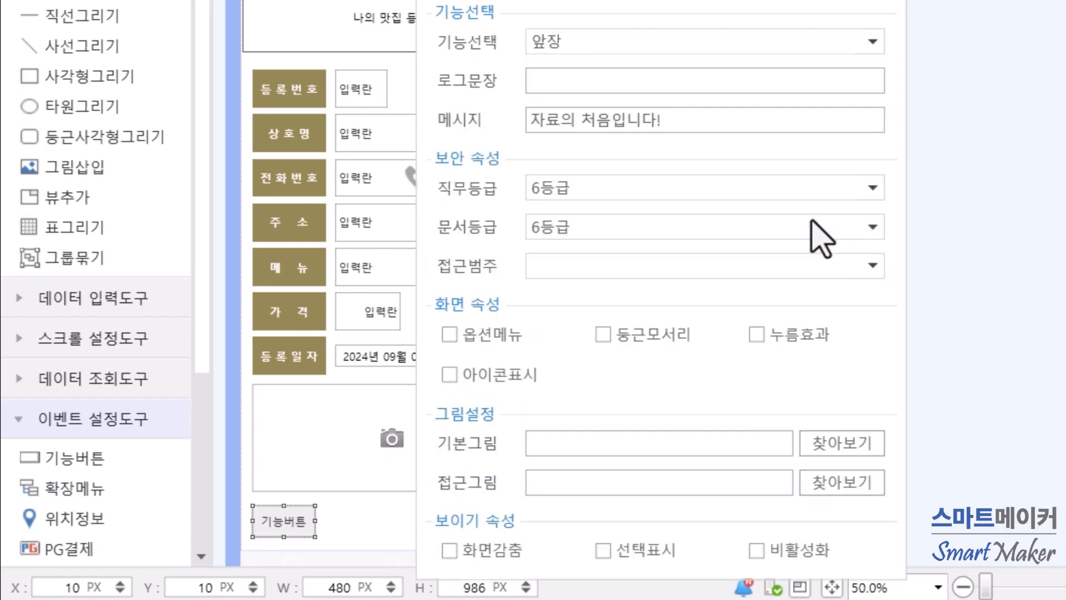
Duplicate the 앞장 button three times in a row beside it, placing the copies at X 129, 239 and 359 px
{"action": "left_click", "coordinate": [949, 357]}
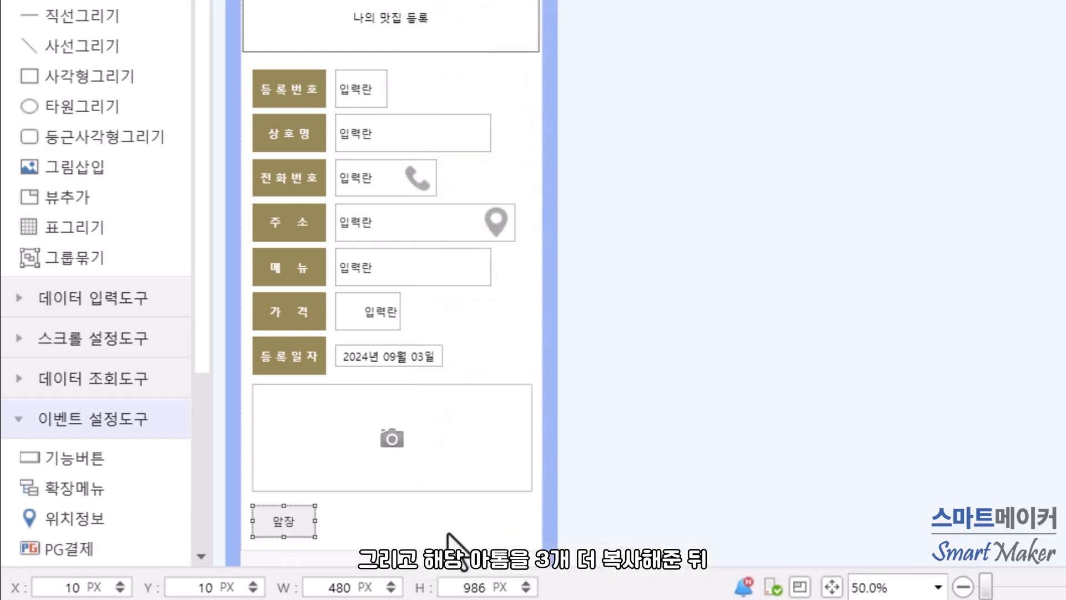
{"action": "left_click", "coordinate": [258, 528]}
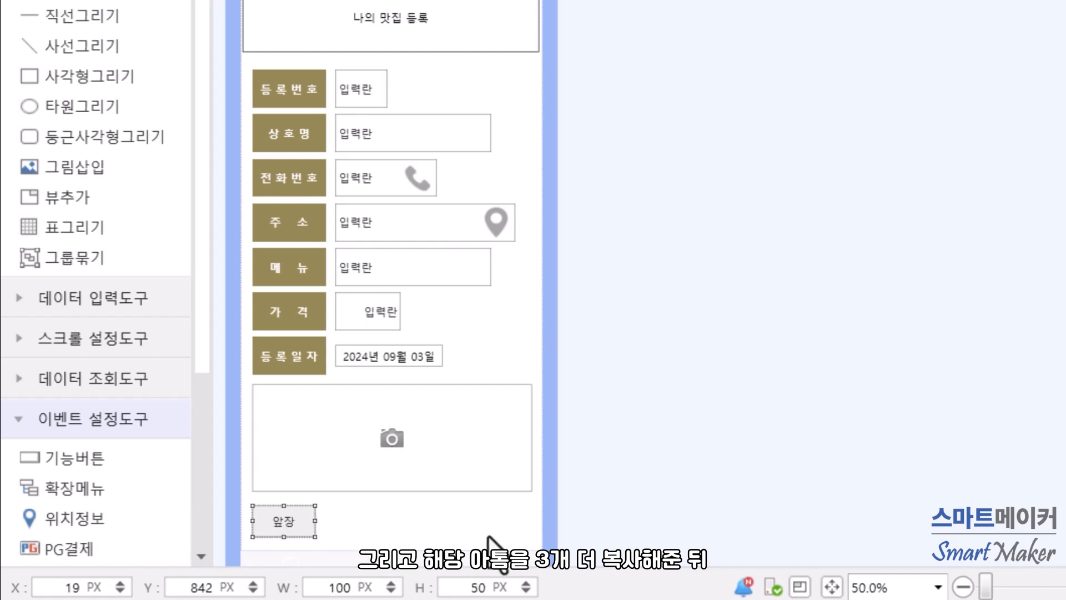
{"action": "key", "text": "ctrl+Right"}
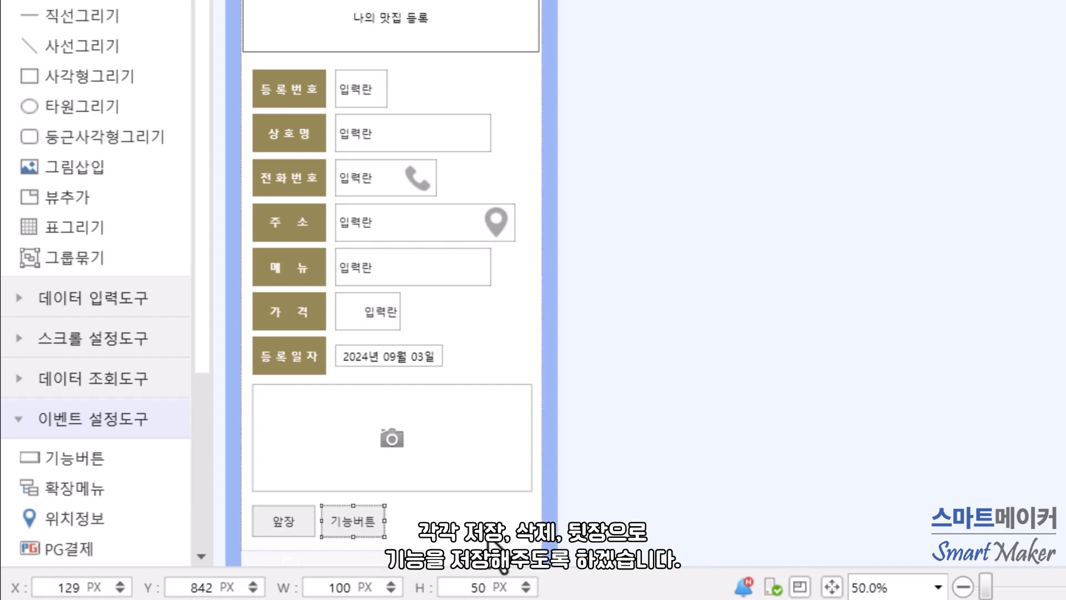
{"action": "key", "text": "ctrl+Right"}
{"action": "key", "text": "ctrl+Right"}
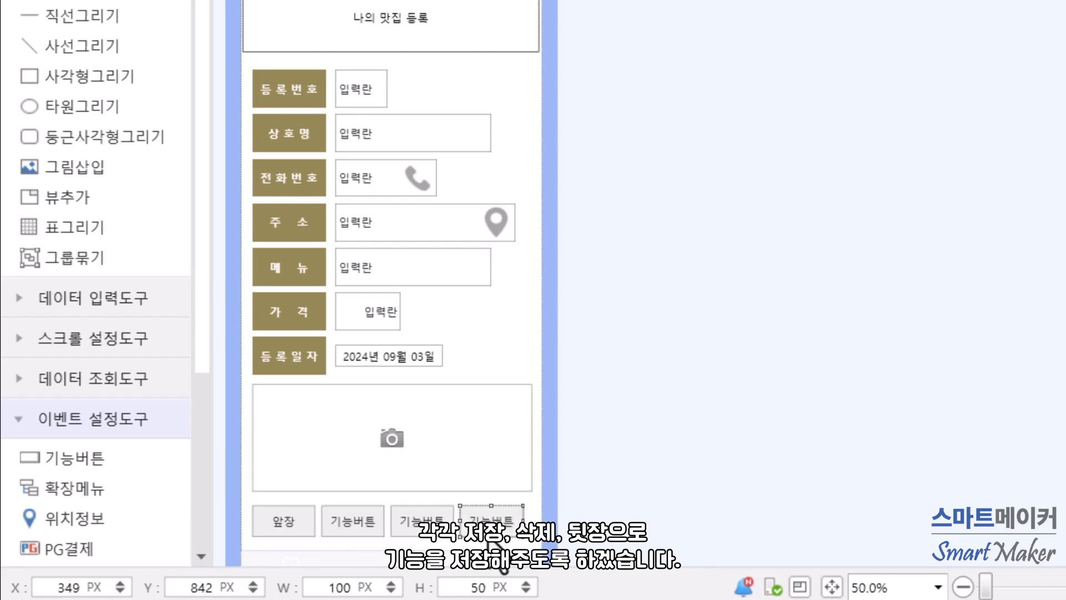
{"action": "key", "text": "shift+Right"}
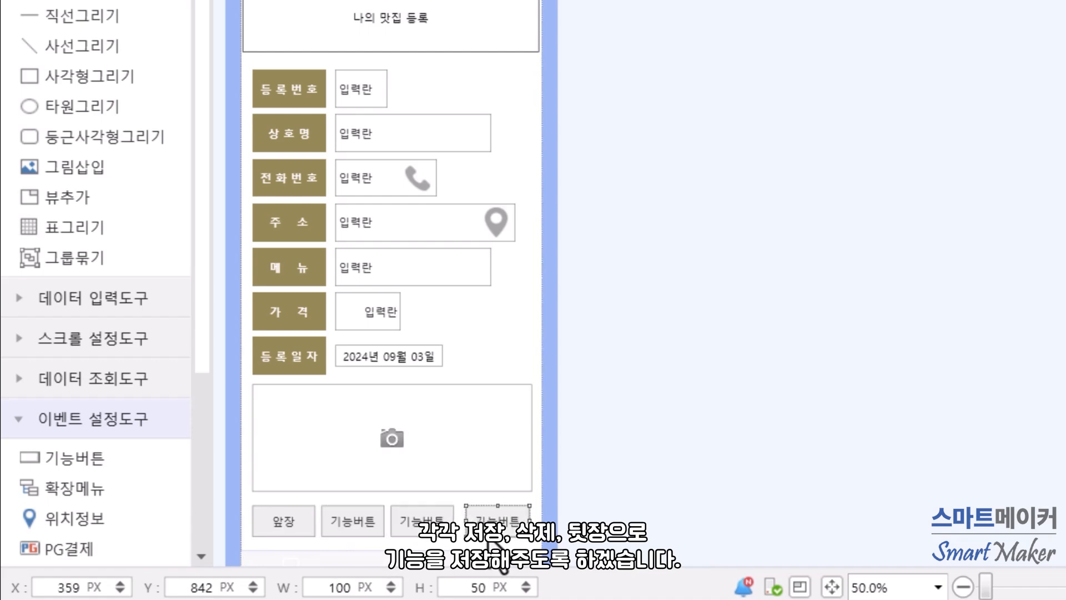
Set the function (기능선택) of the second button, beside 앞장, to 저장 in its style properties
{"action": "right_click", "coordinate": [351, 512]}
{"action": "left_click", "coordinate": [462, 302]}
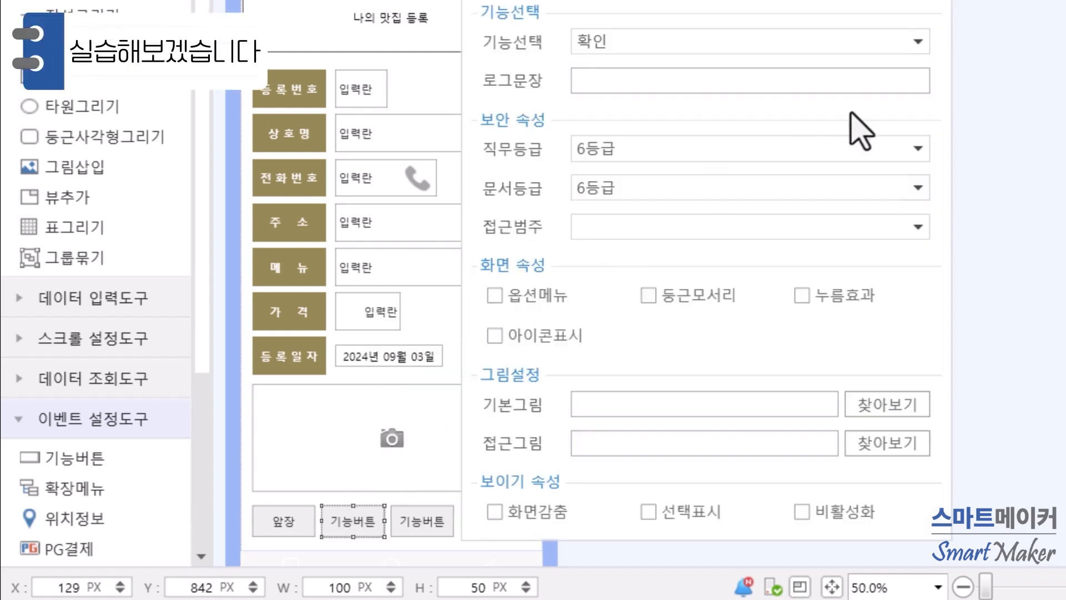
{"action": "left_click", "coordinate": [917, 45]}
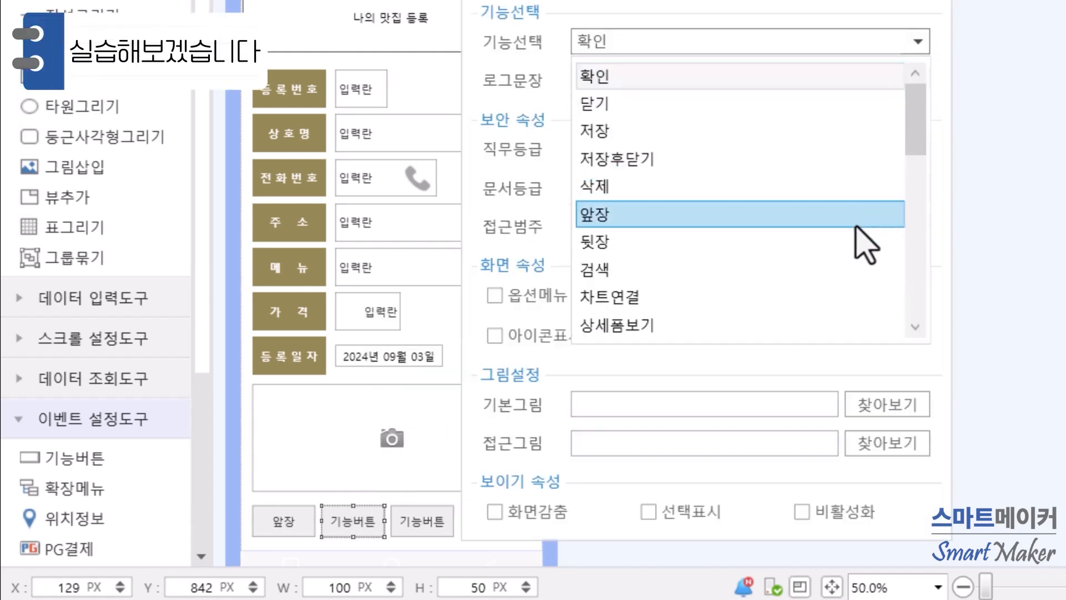
{"action": "left_click", "coordinate": [831, 133]}
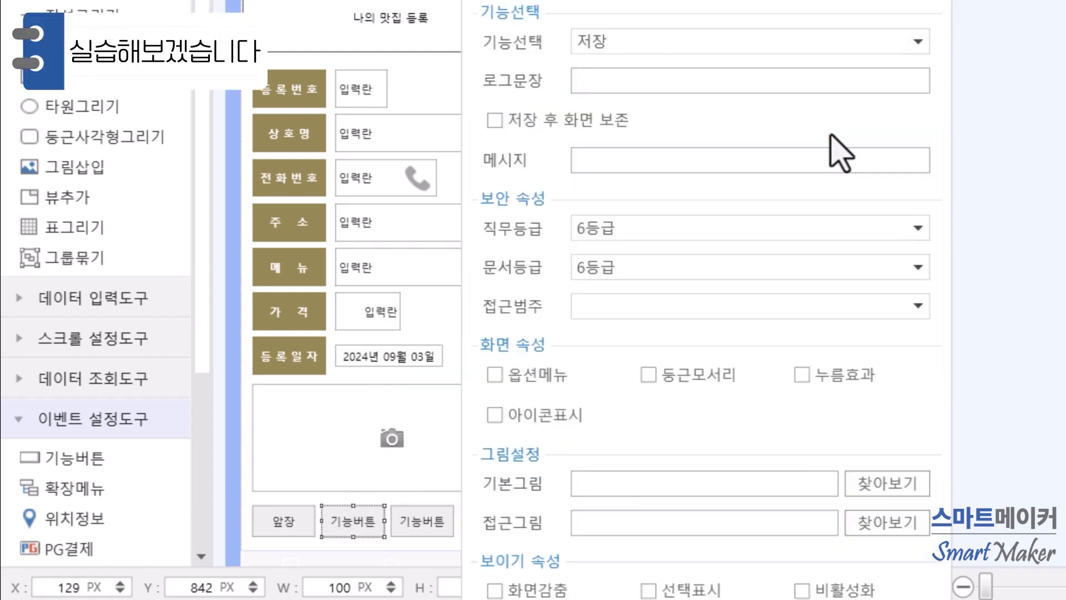
{"action": "left_click", "coordinate": [978, 378]}
Set the function (기능선택) of the third button in the row to 삭제 in its style properties
{"action": "right_click", "coordinate": [407, 522]}
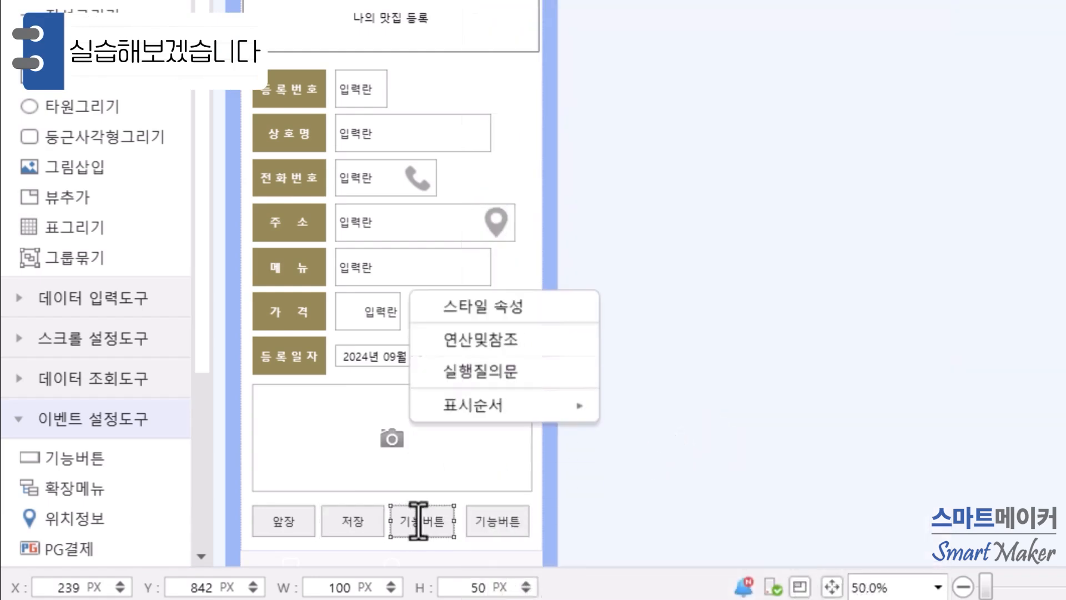
{"action": "left_click", "coordinate": [547, 313]}
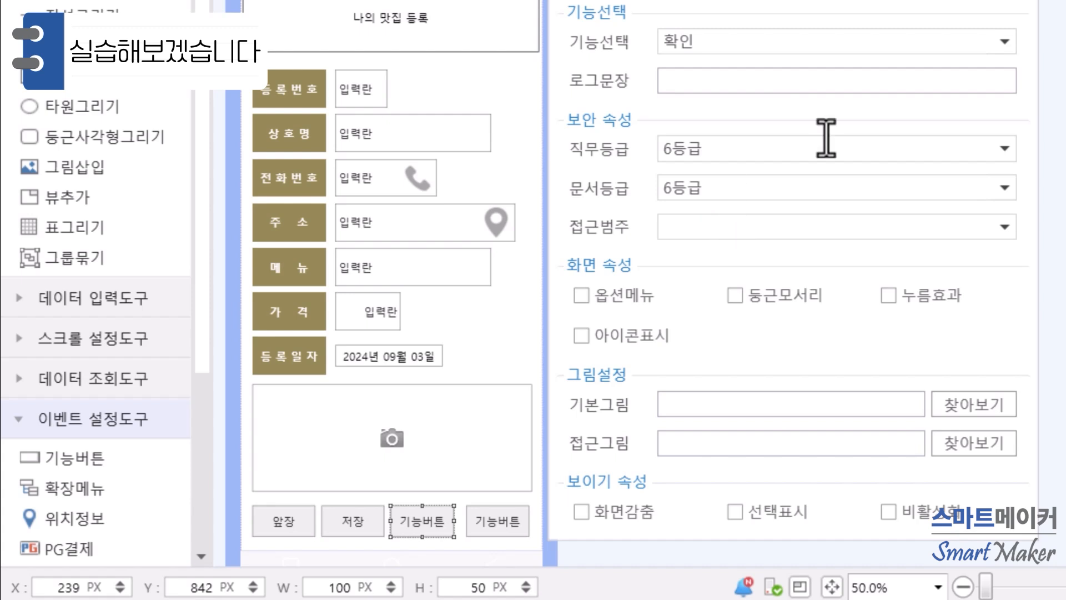
{"action": "left_click", "coordinate": [1002, 45]}
{"action": "left_click", "coordinate": [841, 188]}
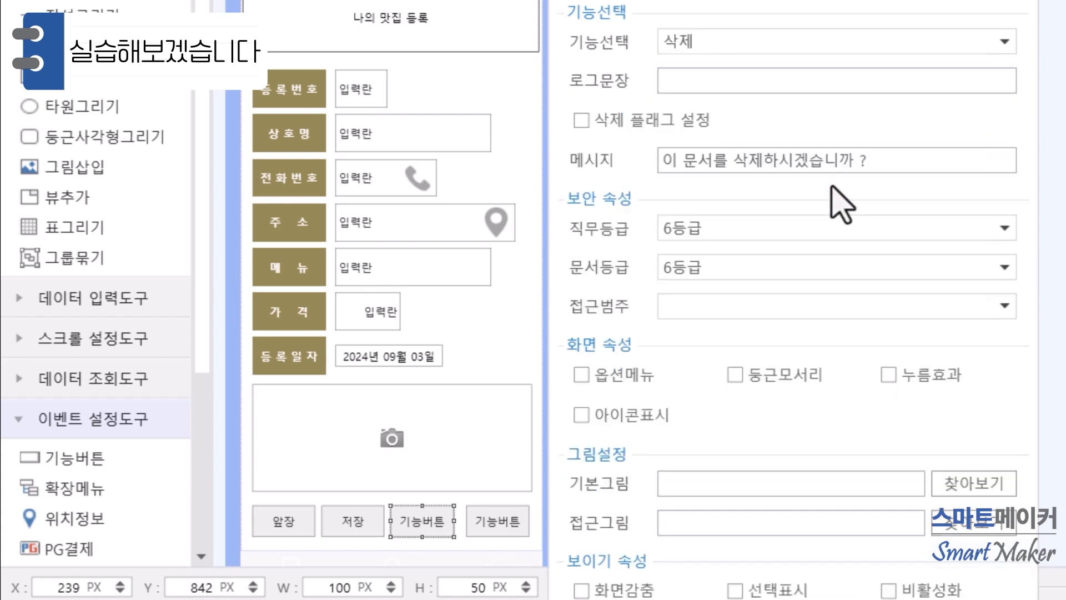
{"action": "left_click", "coordinate": [488, 356]}
Set the function (기능선택) of the fourth button in the row to 뒷장 in its style properties
{"action": "right_click", "coordinate": [496, 520]}
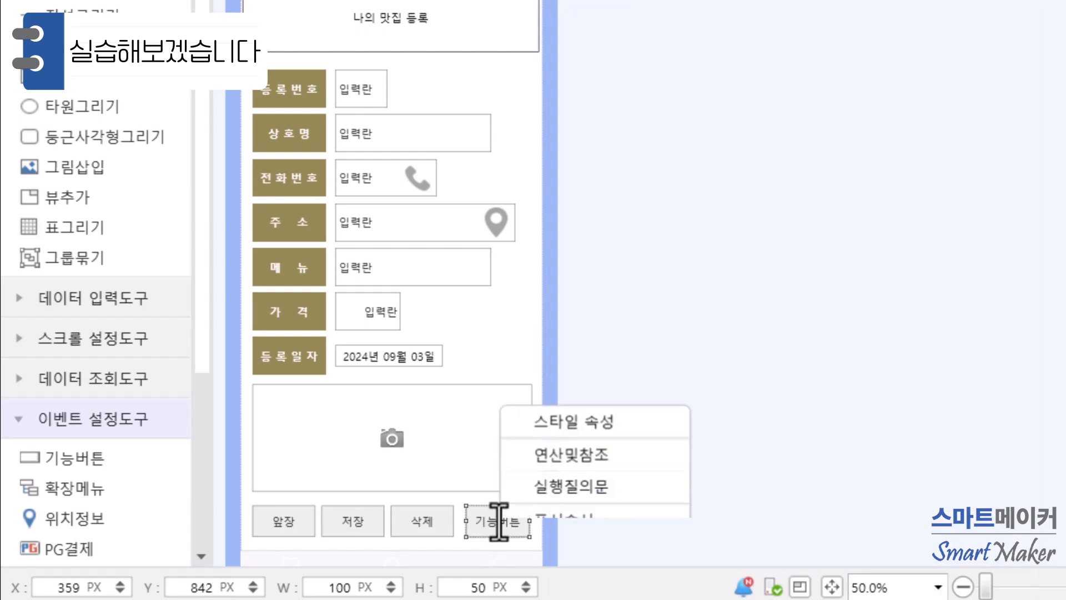
{"action": "left_click", "coordinate": [617, 300]}
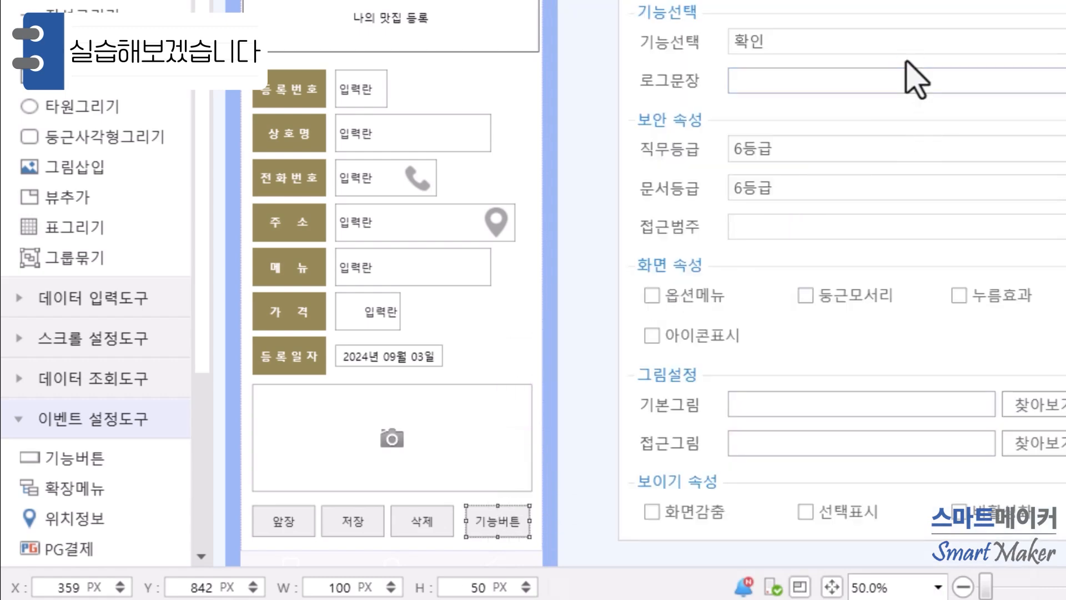
{"action": "left_click", "coordinate": [911, 43]}
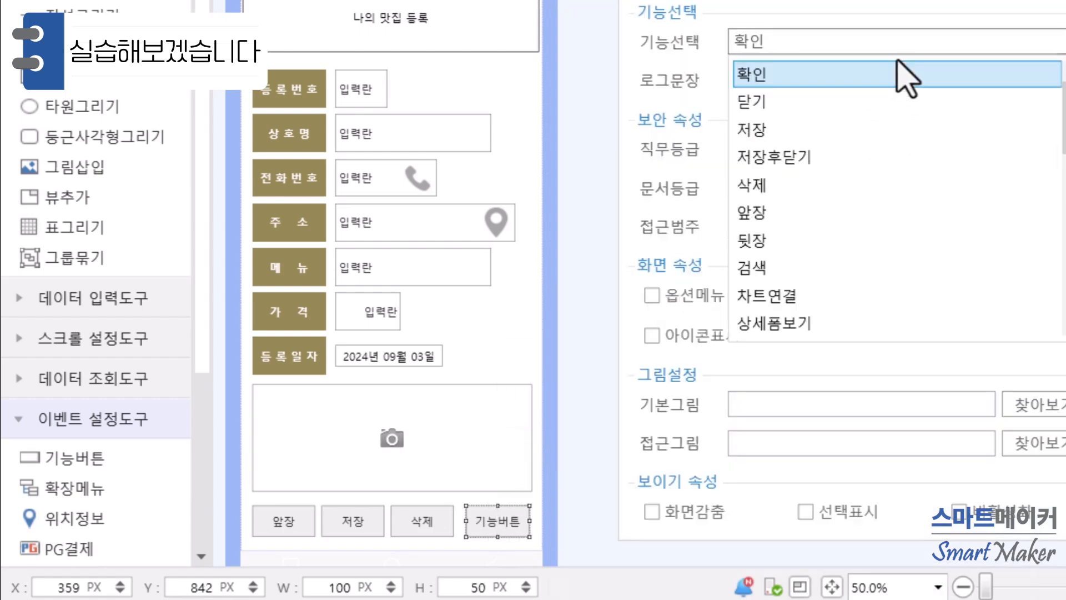
{"action": "left_click", "coordinate": [826, 241]}
{"action": "left_click", "coordinate": [589, 297]}
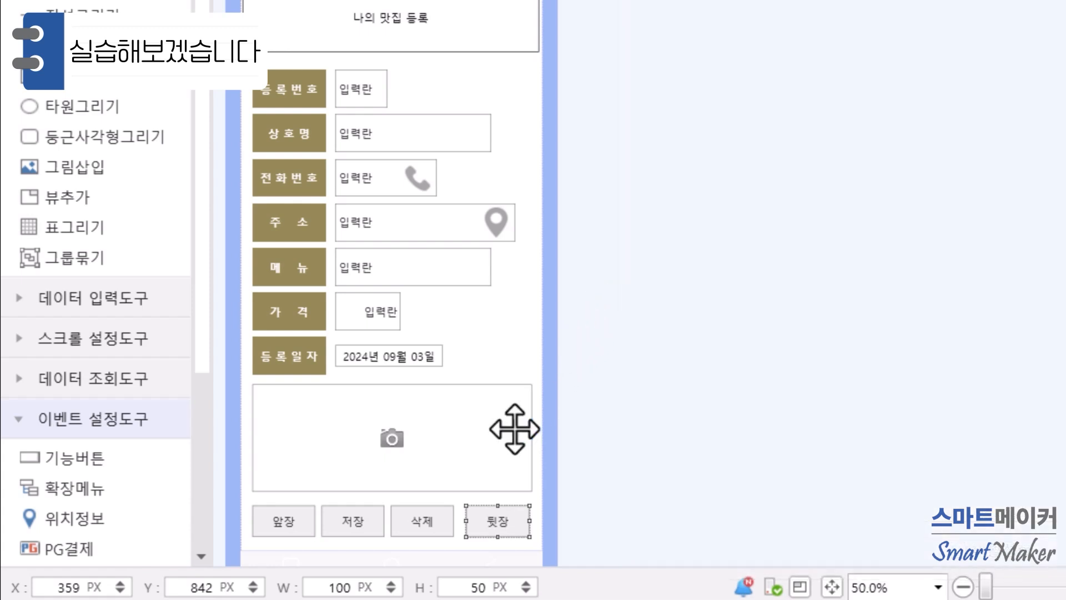
Nudge the 삭제 button slightly toward the 뒷장 button to even out the spacing in the button row
{"action": "left_click", "coordinate": [437, 526]}
{"action": "key", "text": "Right"}
{"action": "key", "text": "Right"}
{"action": "left_click", "coordinate": [739, 462]}
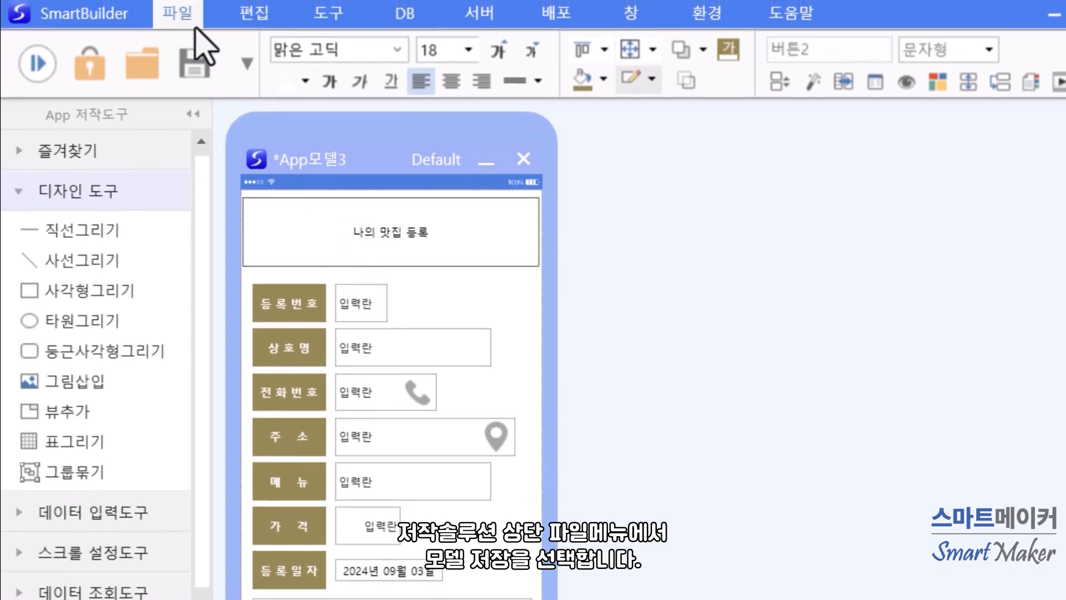
Save the model (모델 저장) as an App model (*.QPM) named 나의 맛집 등록 in the 오늘은 뭐 먹지 folder
{"action": "left_click", "coordinate": [195, 28]}
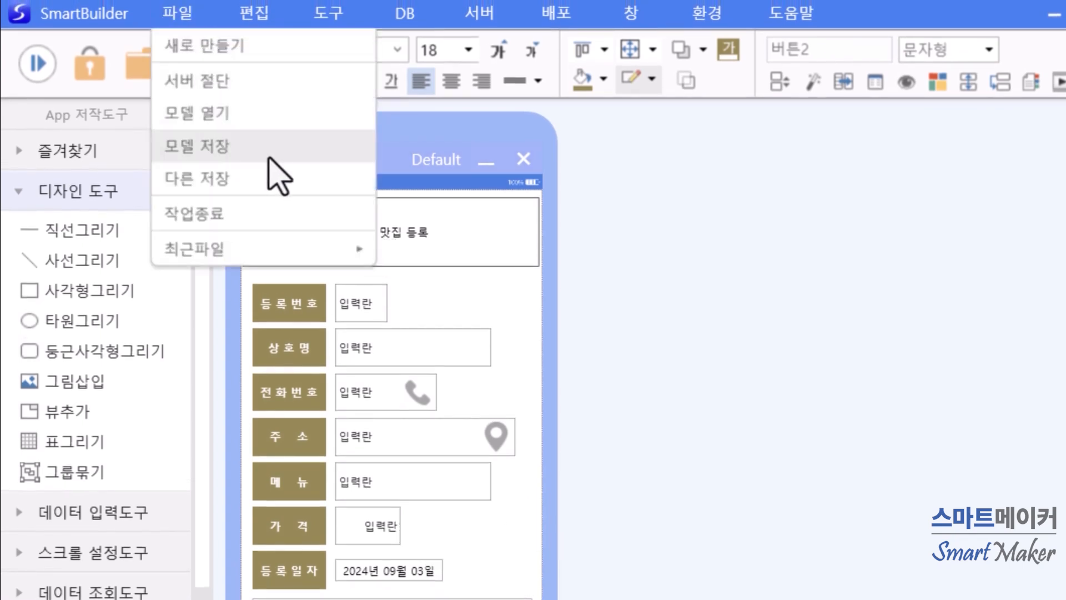
{"action": "left_click", "coordinate": [283, 148]}
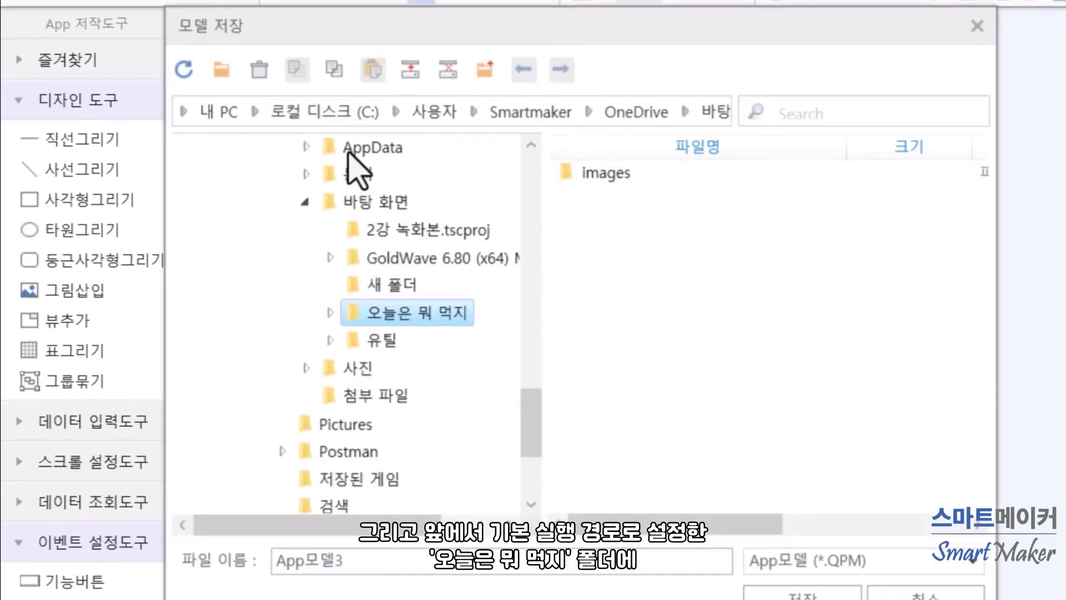
{"action": "left_click", "coordinate": [400, 561]}
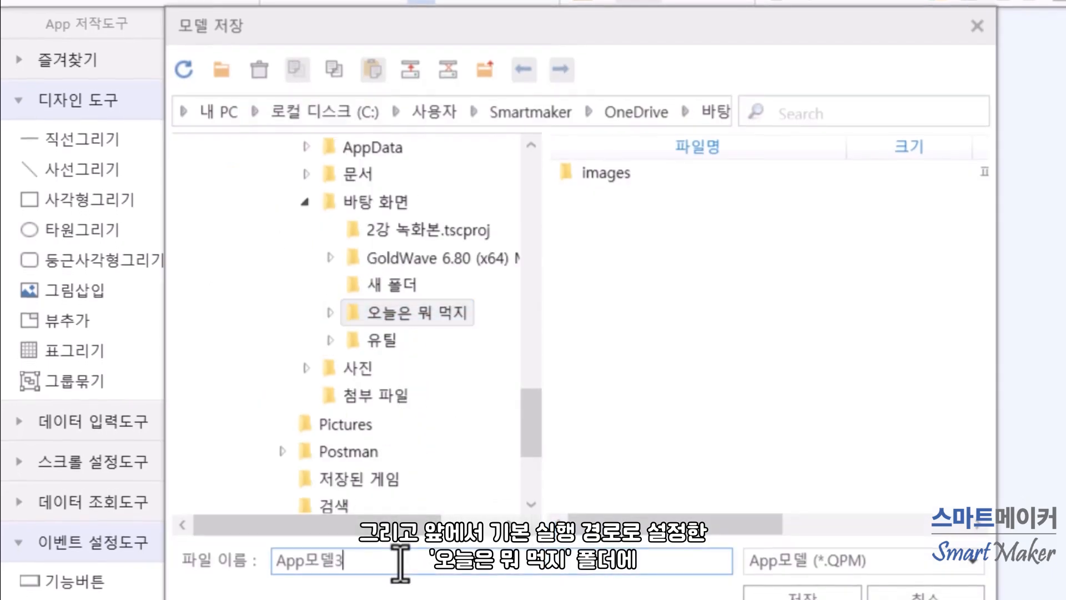
{"action": "double_click", "coordinate": [283, 561]}
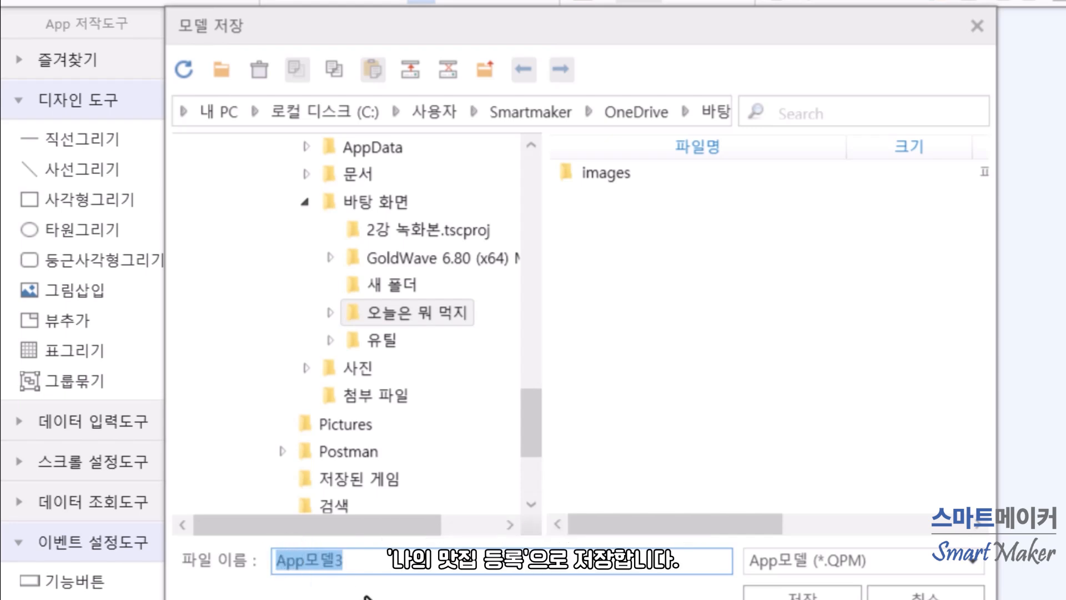
{"action": "type", "text": "나의 맛집"}
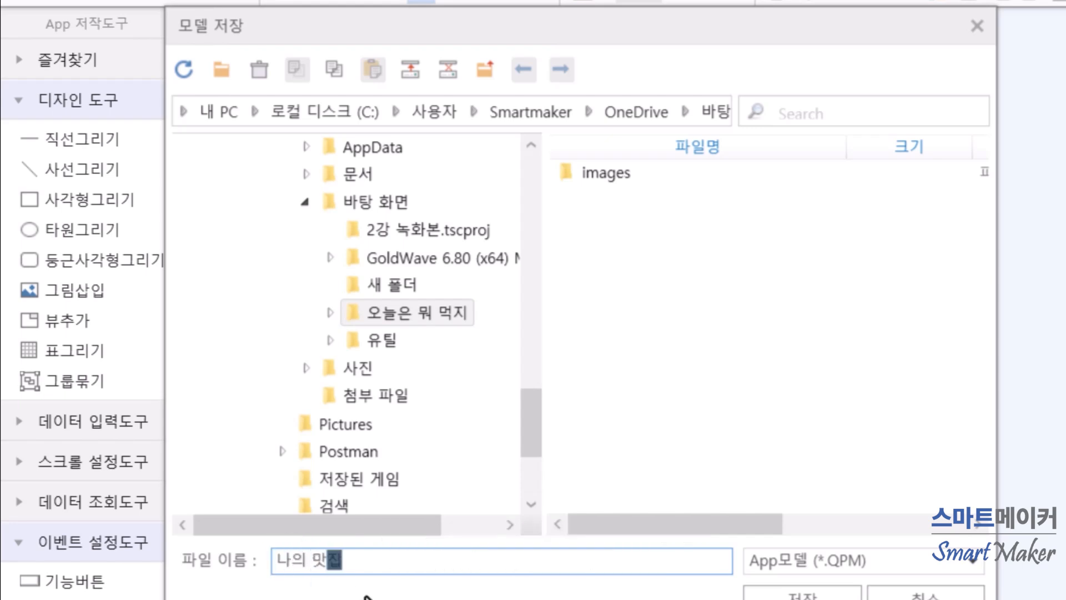
{"action": "type", "text": " 등ㄹㅗㄱ"}
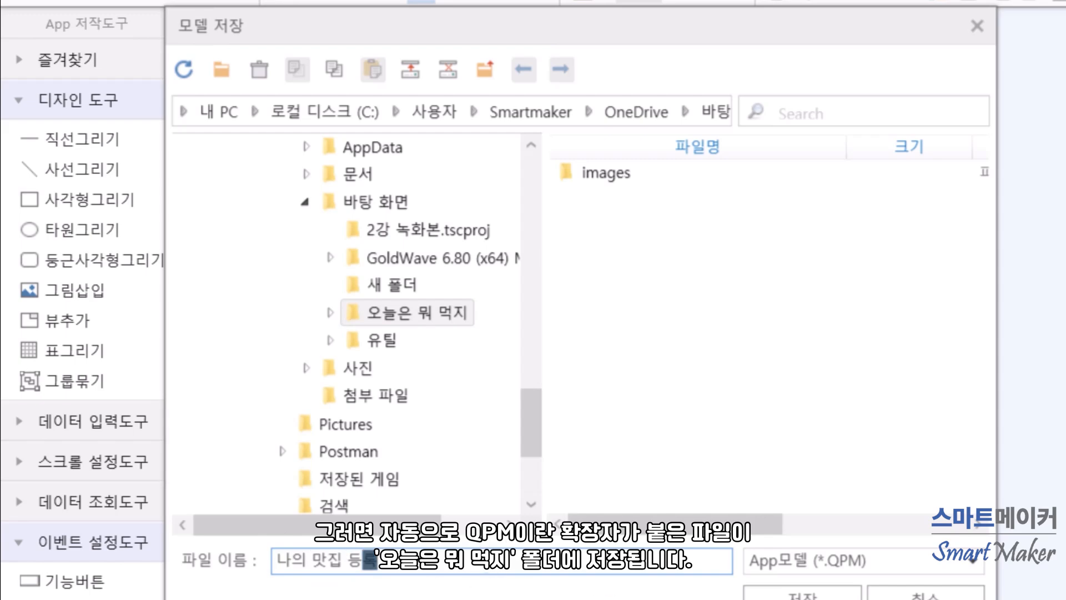
{"action": "key", "text": "Return"}
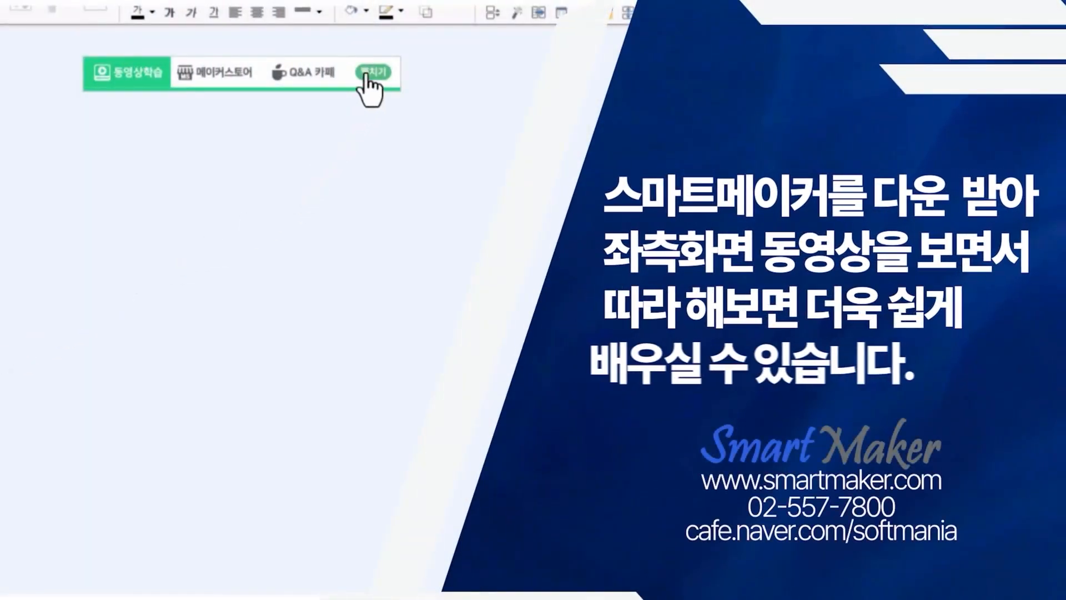
Expand the 동영상학습 learning panel to view its SmartMaker lesson video and course list
{"action": "left_click", "coordinate": [361, 82]}
{"action": "left_click", "coordinate": [318, 220]}
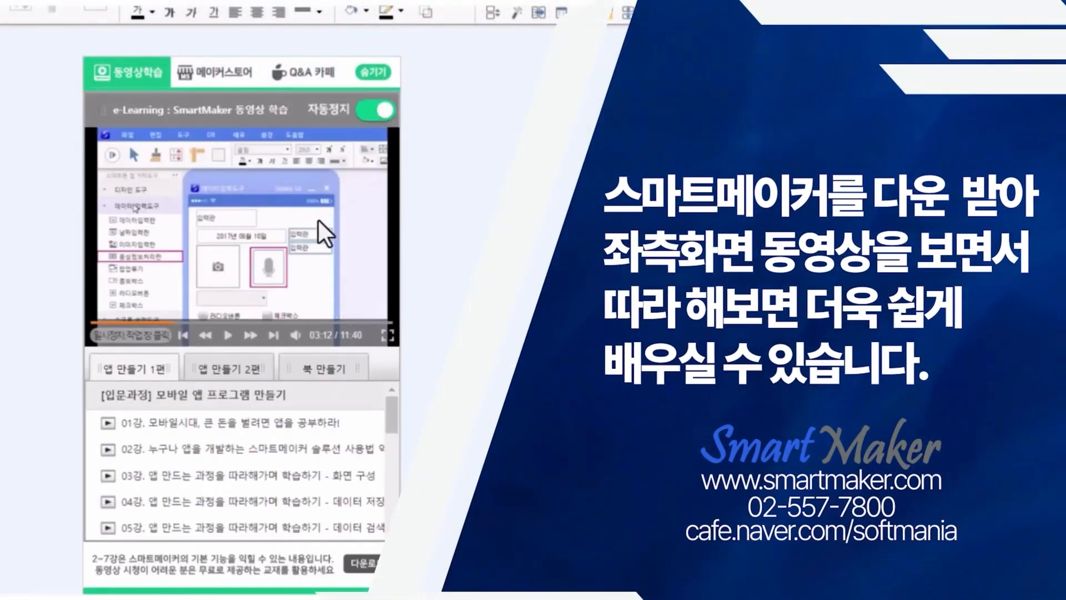